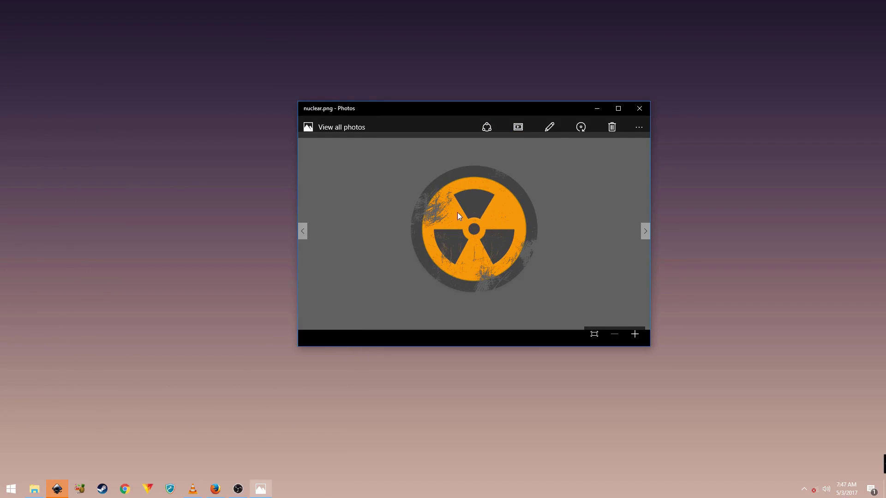
Step: Put away the reference photo and bring the Inkscape window forward
scroll(494, 234, up, 1)
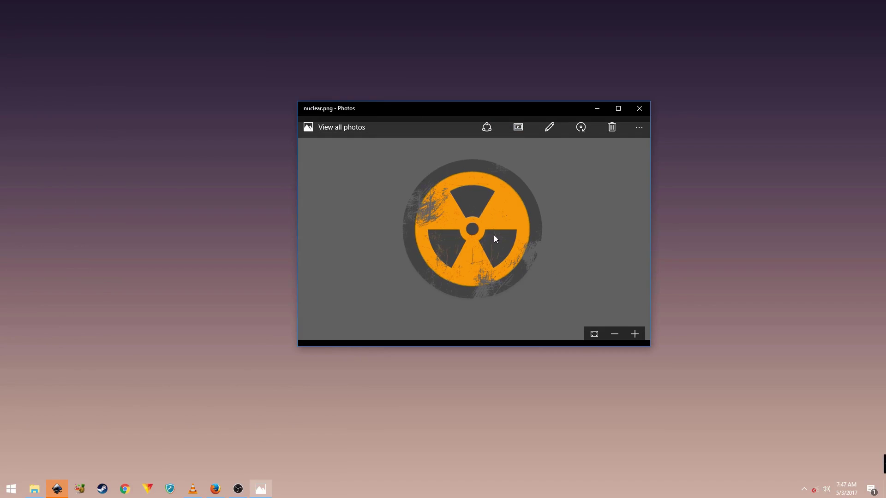
scroll(494, 235, down, 1)
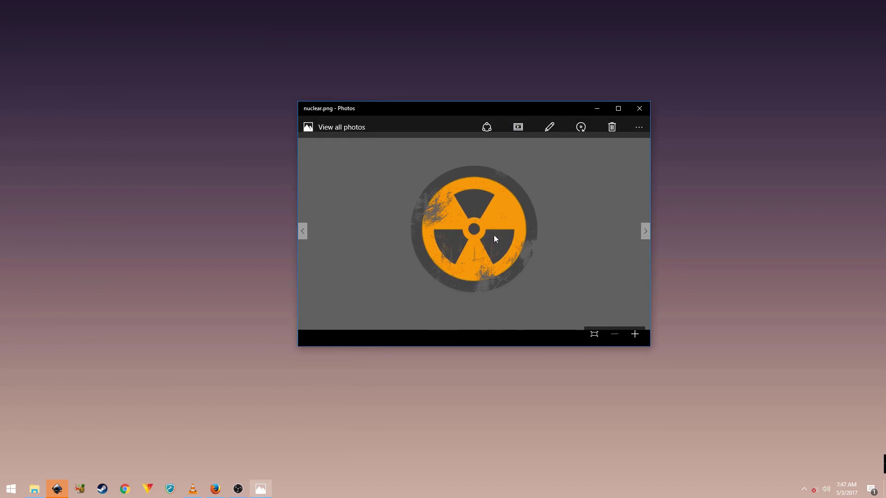
click(600, 109)
click(57, 489)
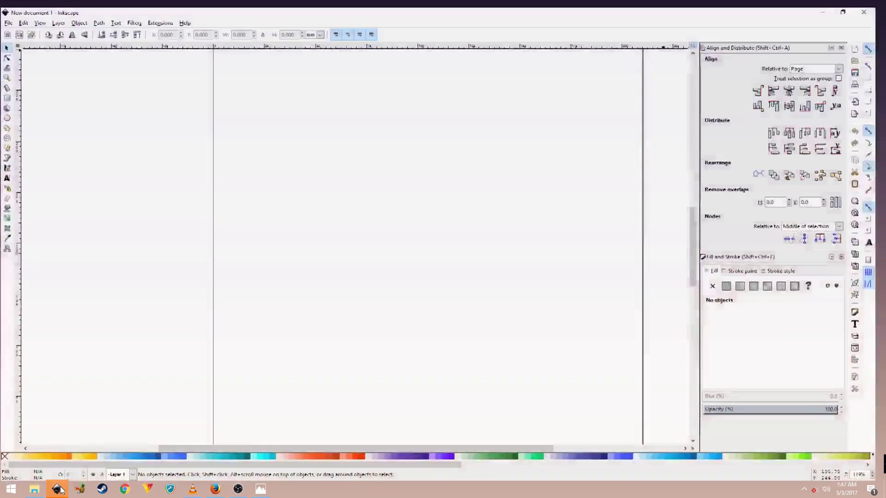
Step: In Document Properties, set the page to 500 × 500 px and turn off the border shadow
click(8, 15)
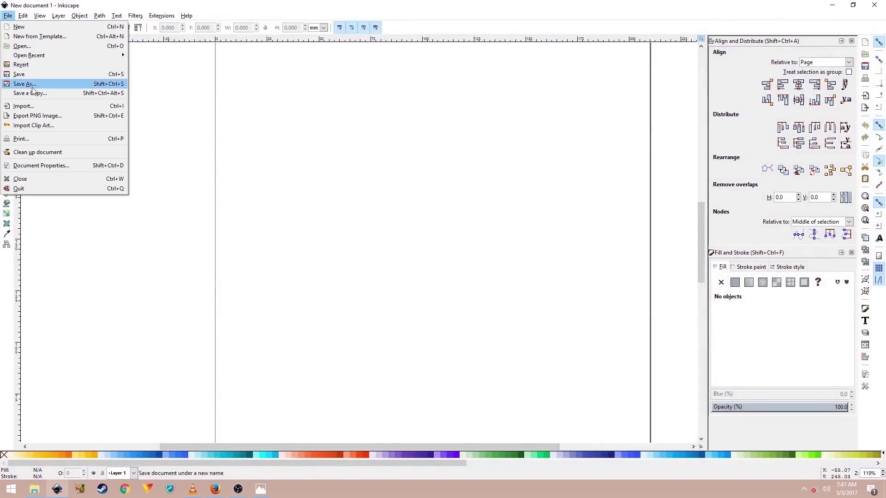
click(35, 165)
drag(748, 9, 621, 10)
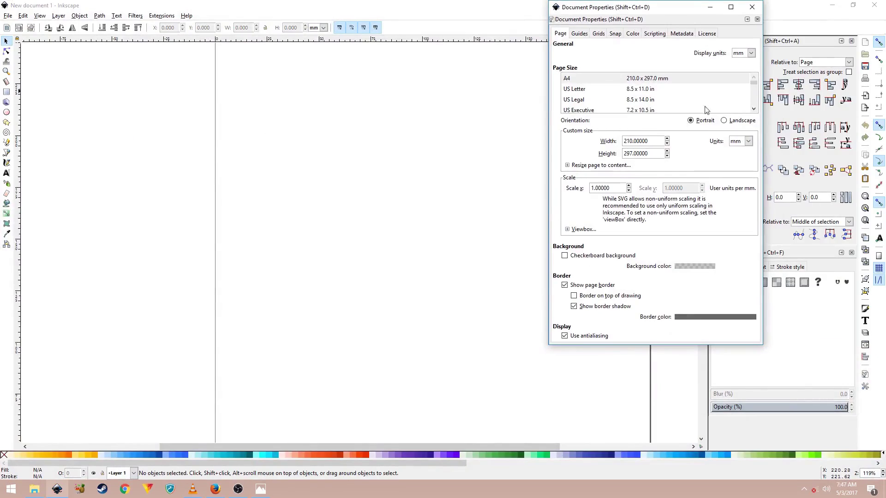
click(741, 142)
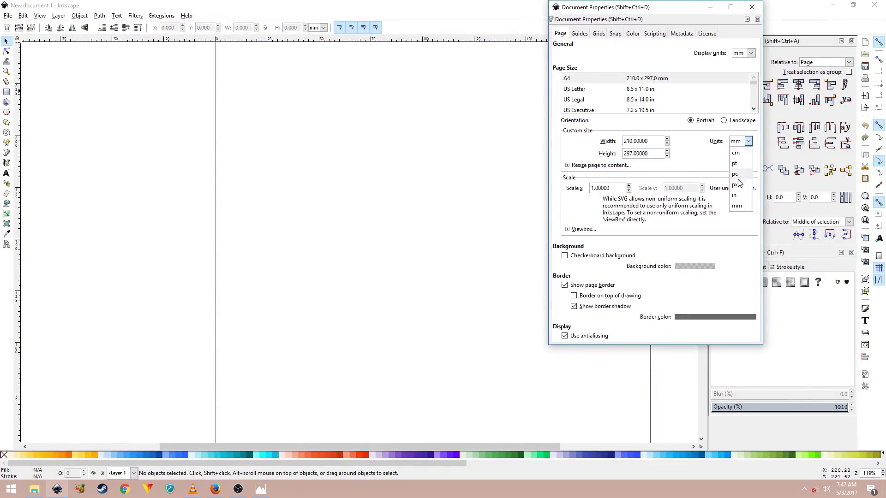
click(737, 185)
double_click(638, 141)
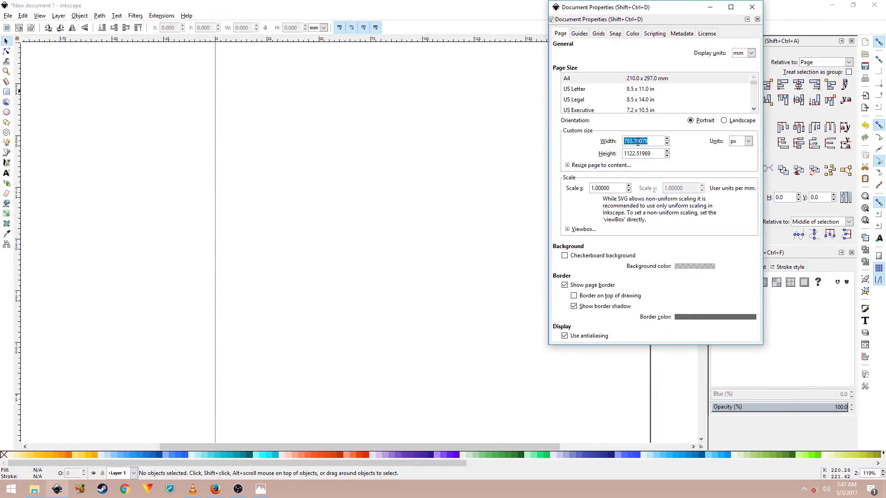
text(500)
key(Tab)
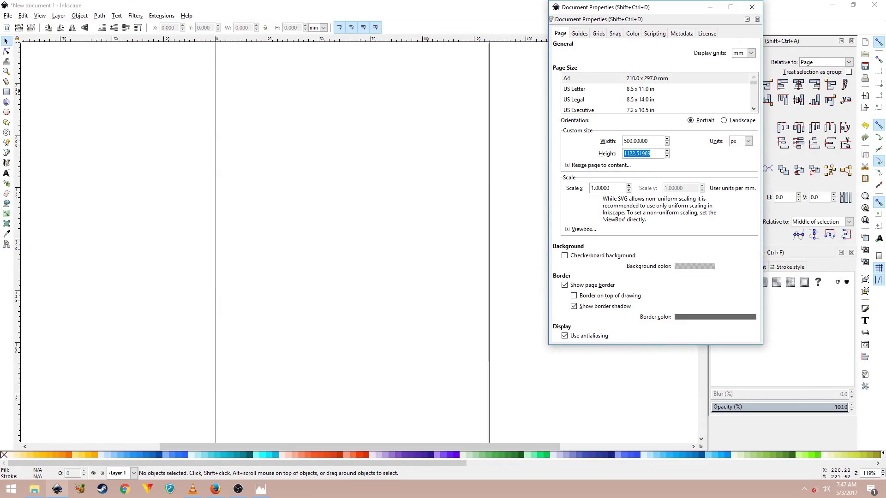
text(5)
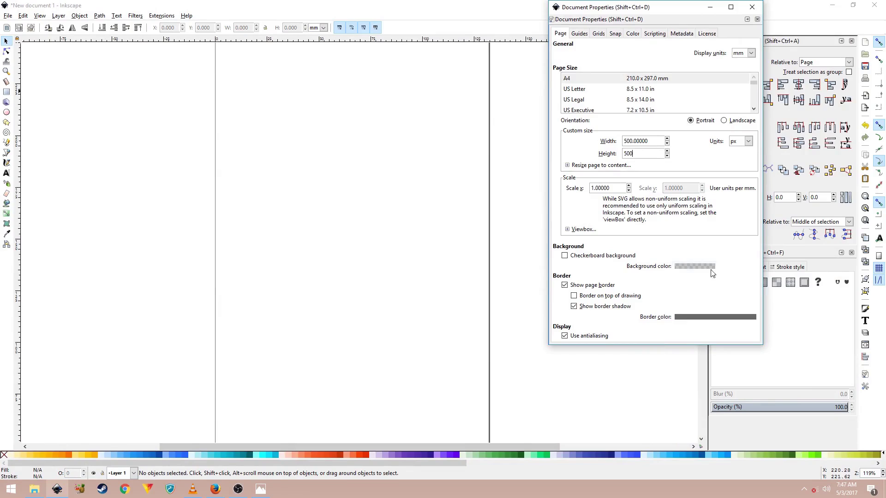
text(00)
click(574, 307)
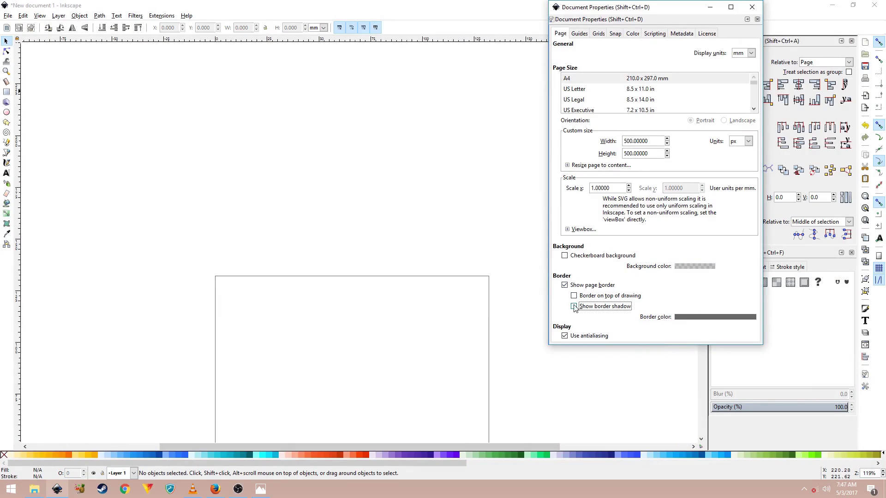
Step: Create a new rectangular grid with Spacing X and Y of 10, then close Document Properties
click(599, 34)
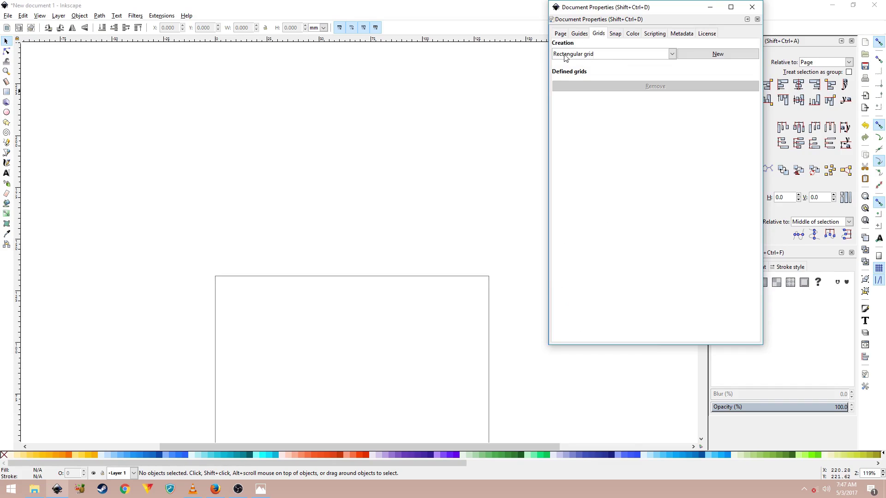
click(718, 55)
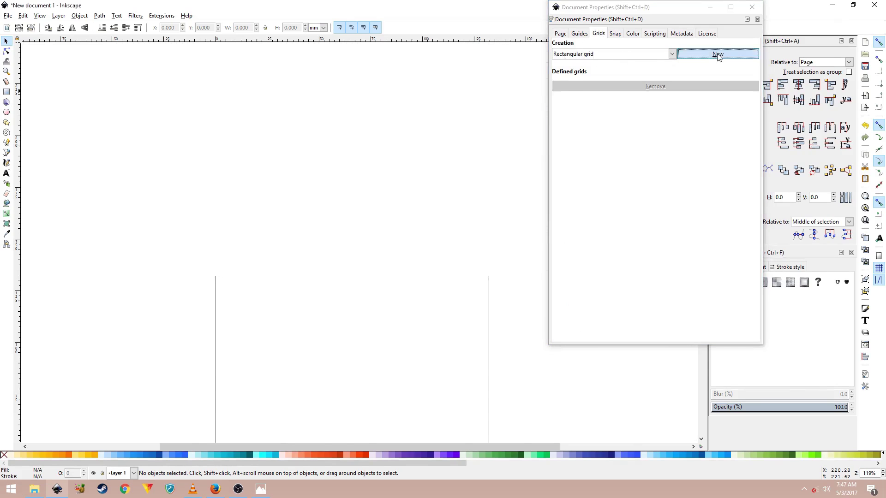
click(712, 164)
double_click(717, 165)
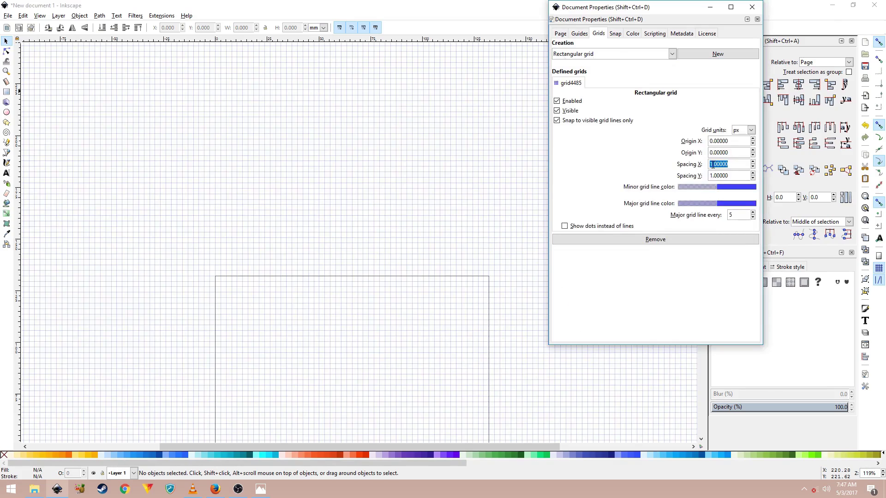
drag(714, 165, 712, 165)
triple_click(712, 165)
text(1)
key(Tab)
text(10)
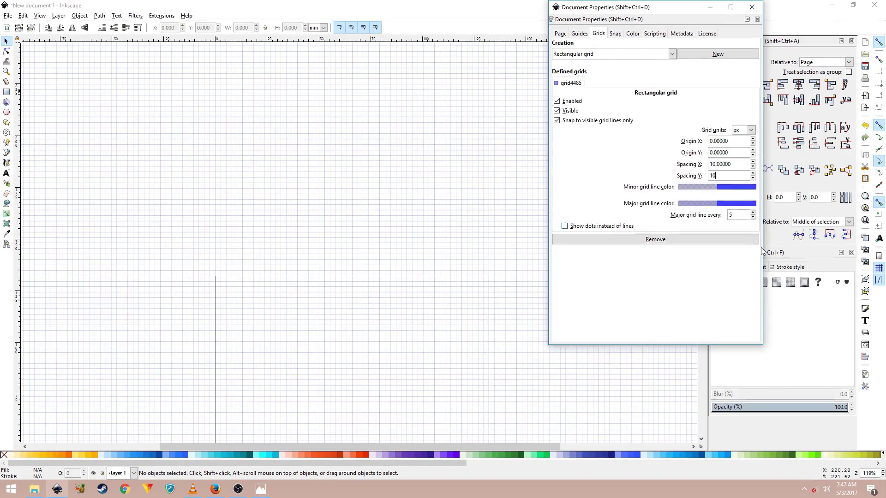
key(Tab)
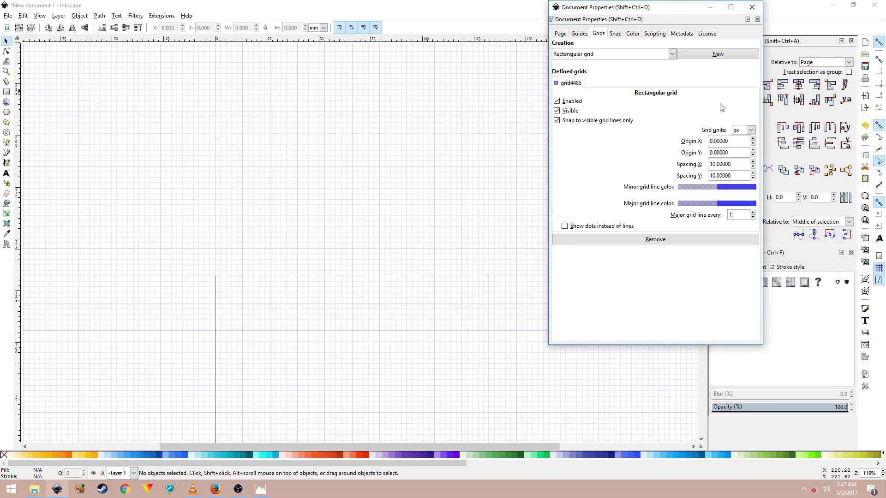
click(752, 7)
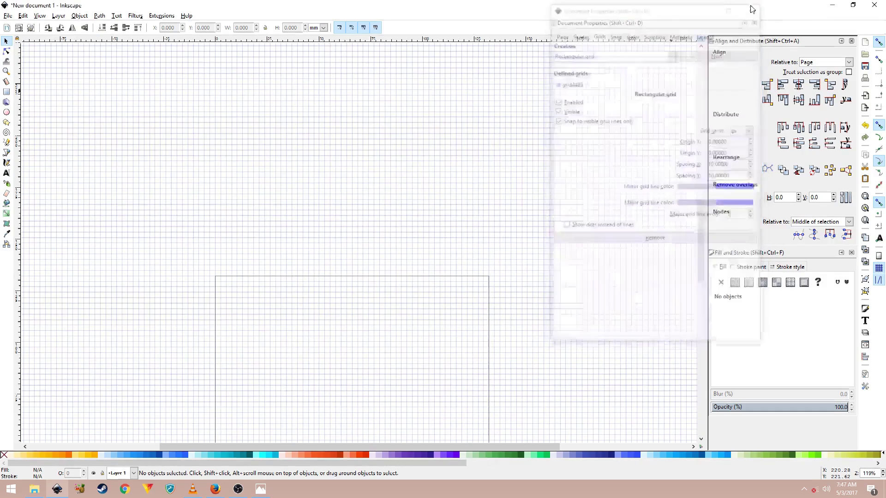
Step: Zoom to fit the whole 500 × 500 px page in the window with View > Zoom > Page
click(39, 16)
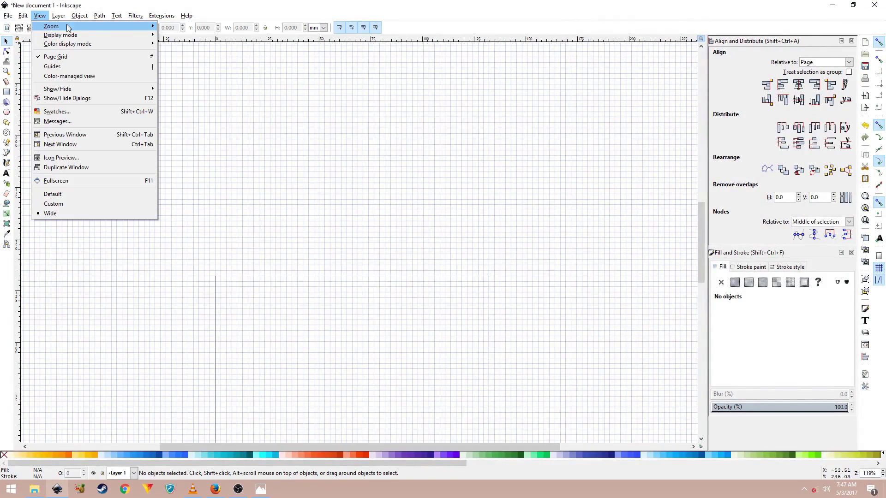
mouse_move(70, 26)
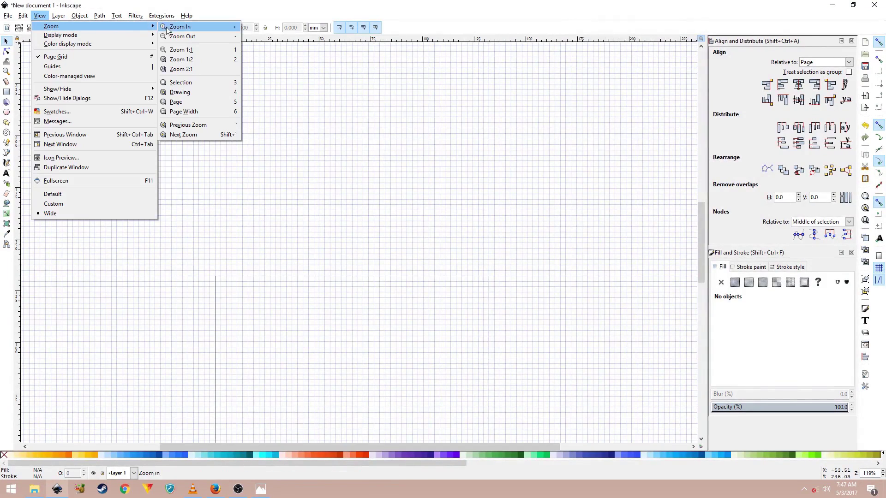
click(187, 102)
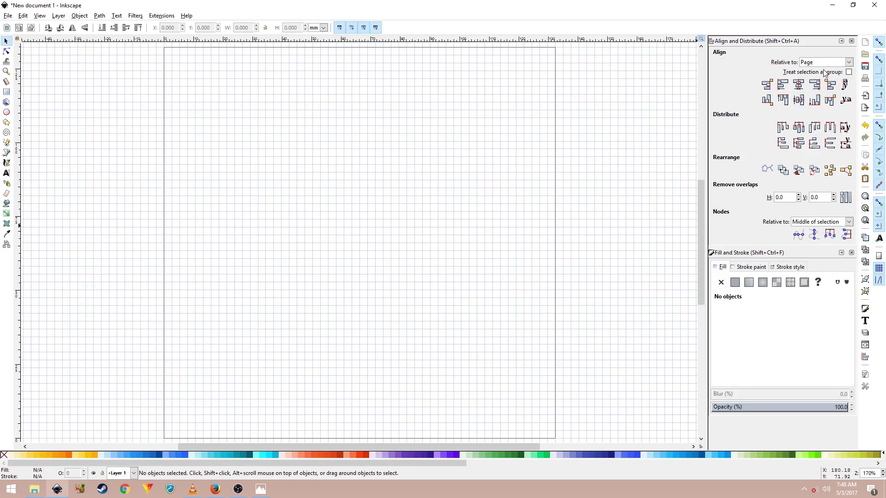
Step: Draw a large circle, fill it dark grey, and centre it on the page
click(7, 112)
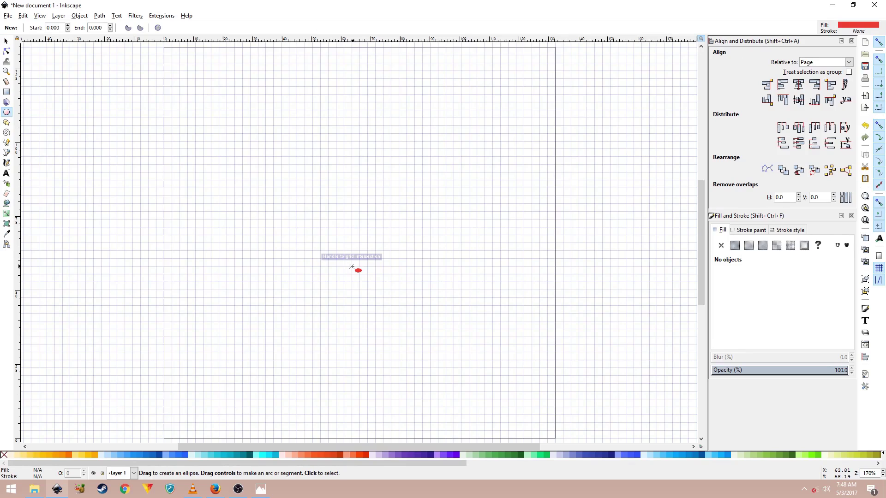
mouse_move(352, 266)
mouse_down()
mouse_move(472, 149)
mouse_move(468, 157)
mouse_up()
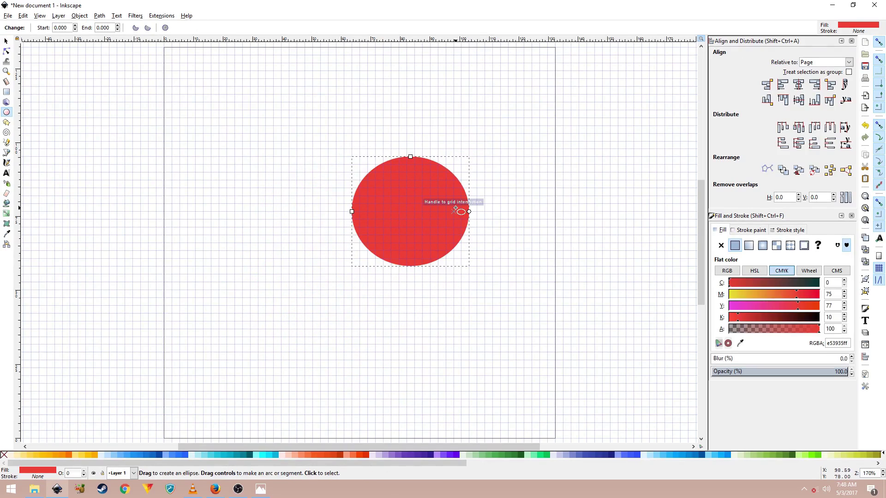
key(ctrl+z)
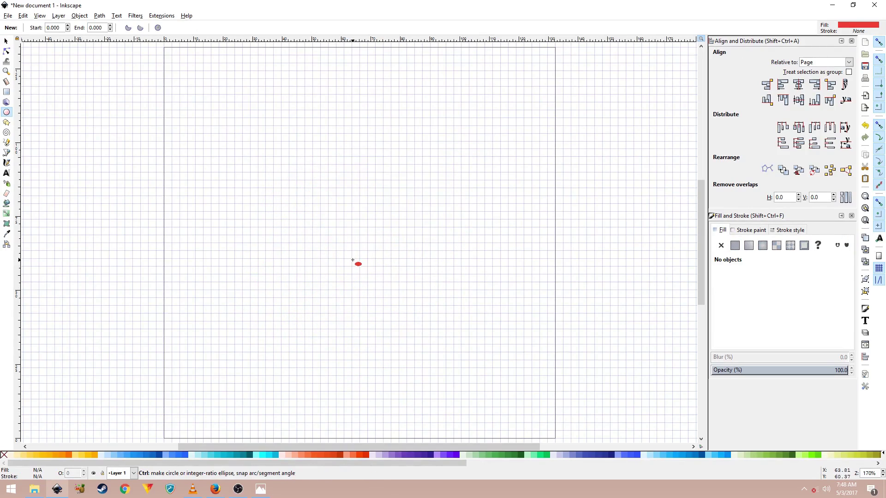
drag(353, 260, 492, 140)
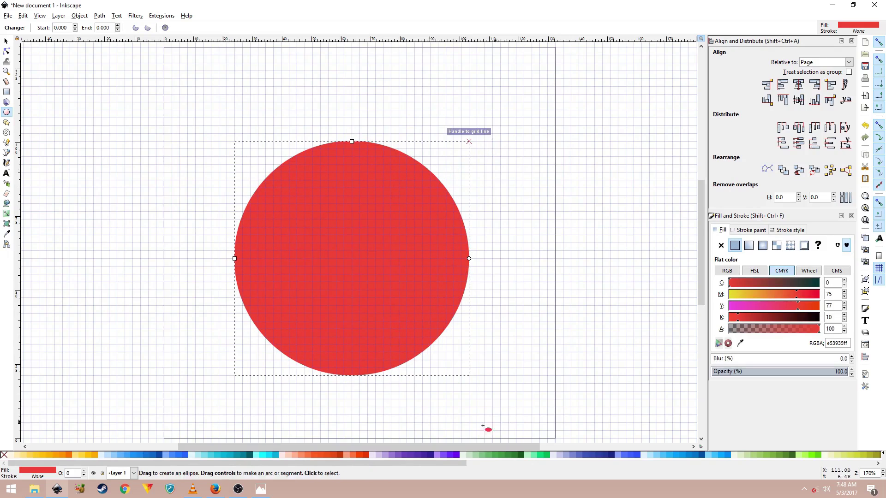
scroll(785, 454, down, 6)
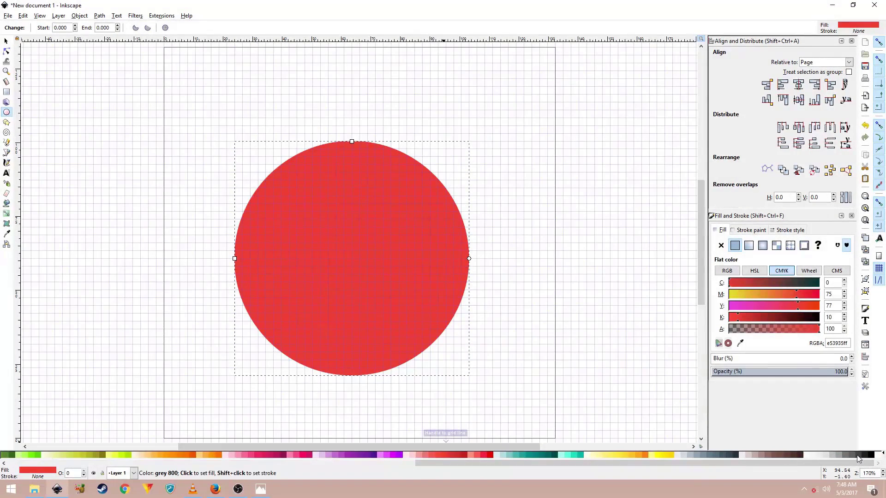
click(858, 459)
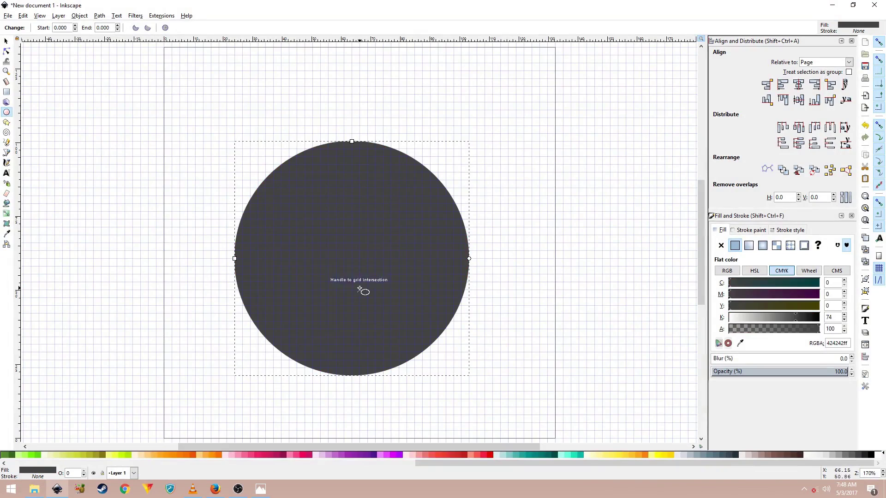
click(800, 85)
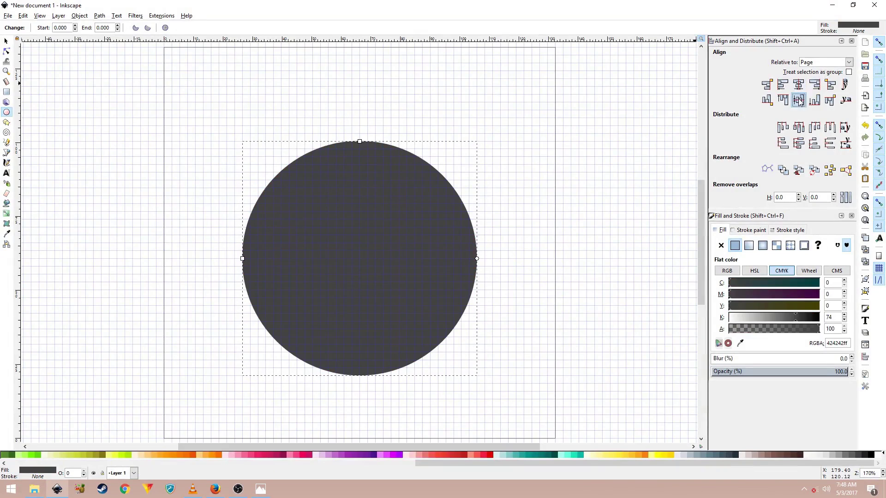
click(798, 100)
Step: Switch the toolbar units to px and size the grey circle to 260 × 260
key(s)
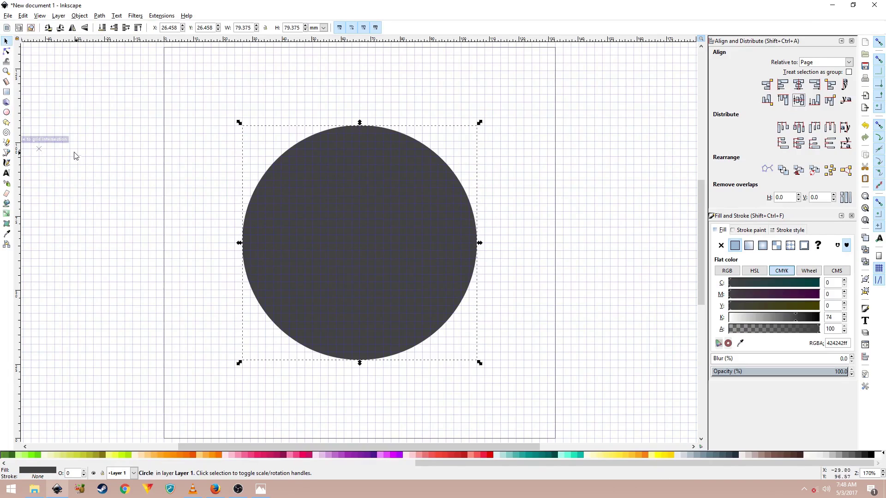
key(Escape)
click(329, 229)
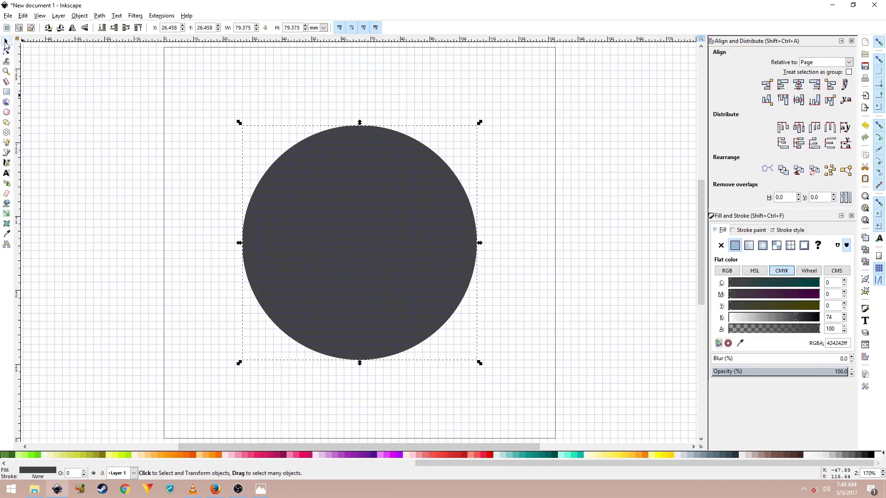
click(318, 29)
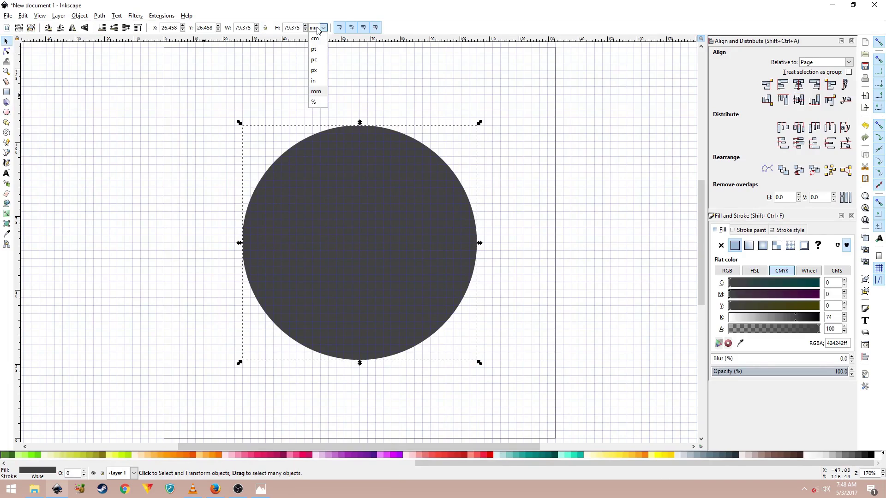
click(316, 70)
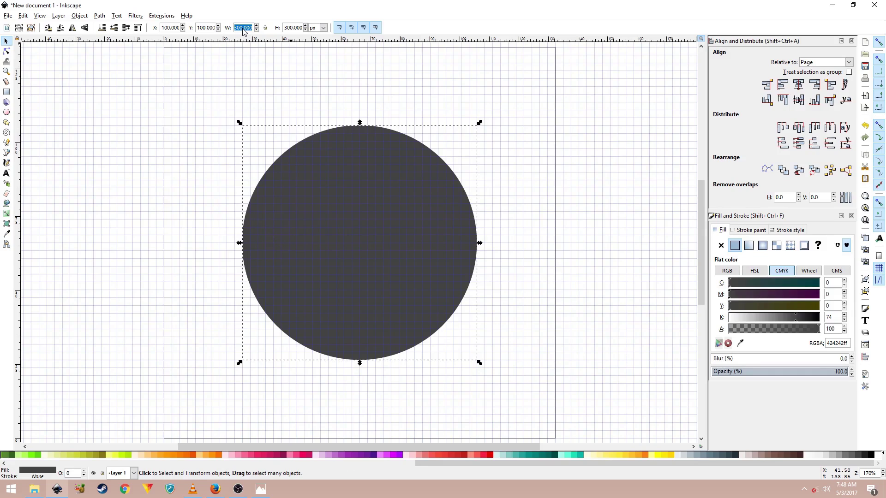
text(260)
key(Tab)
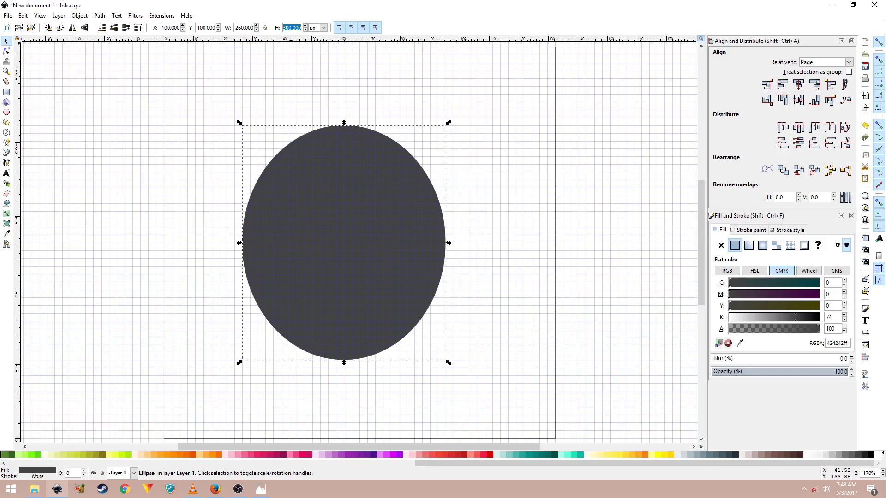
text(260)
key(Return)
Step: Recentre the grey circle, then make an orange copy sized 220 × 220 px, centred on the page
click(798, 84)
click(798, 100)
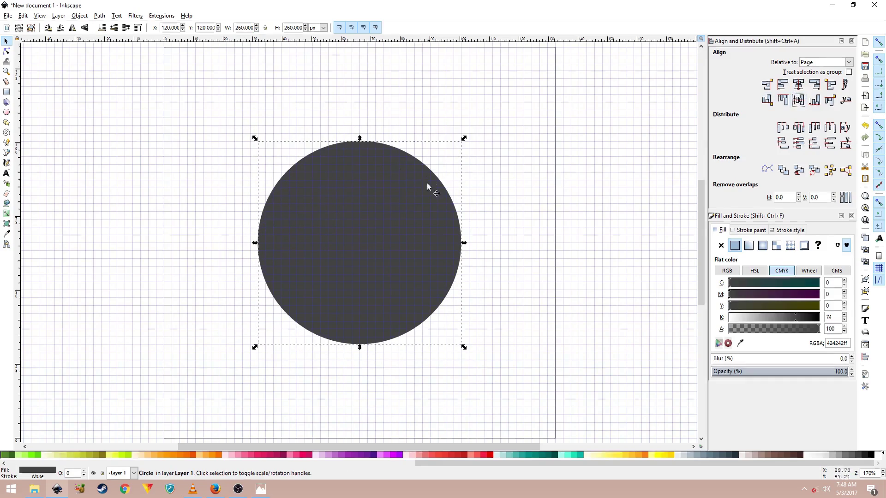
click(198, 212)
click(284, 219)
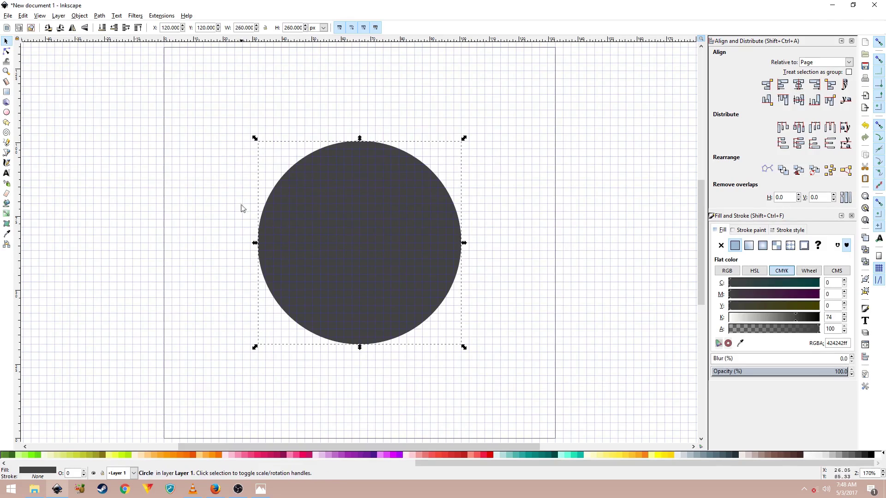
click(174, 456)
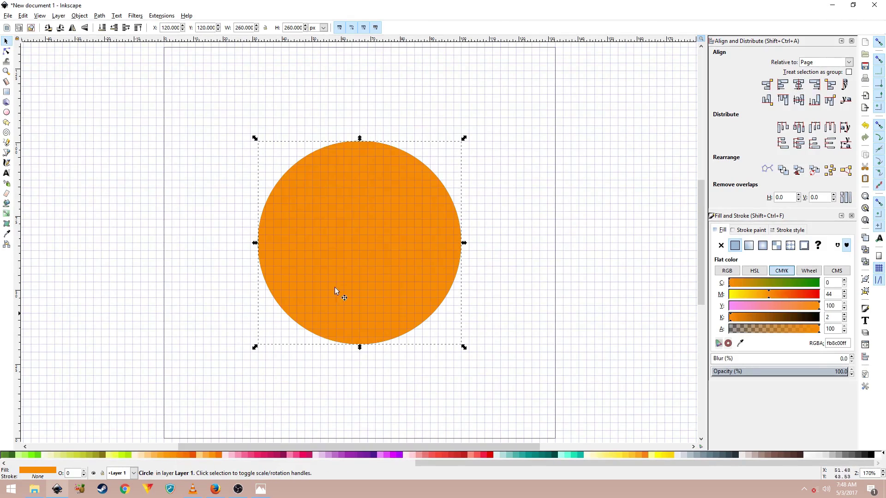
triple_click(241, 28)
text(220)
key(Tab)
text(22)
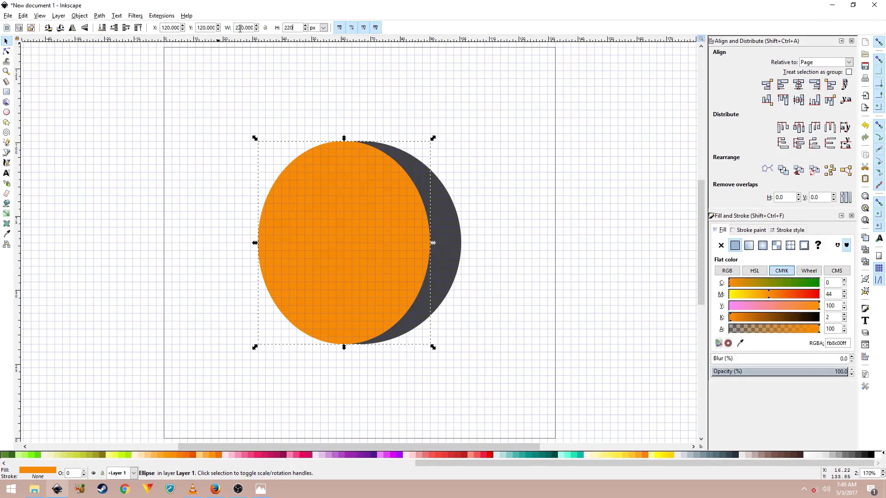
key(Return)
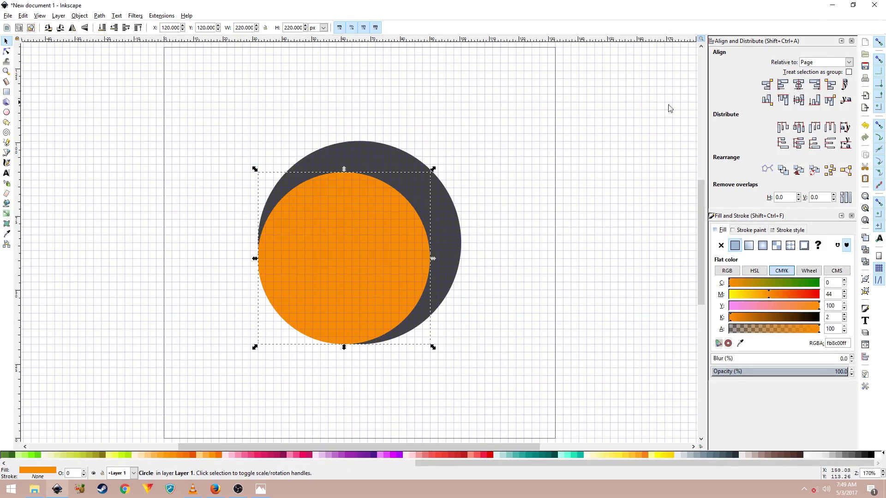
click(800, 85)
click(798, 100)
Step: Raise the orange circle's RGB green value to make it yellow fbd200ff, and copy that colour code
key(Escape)
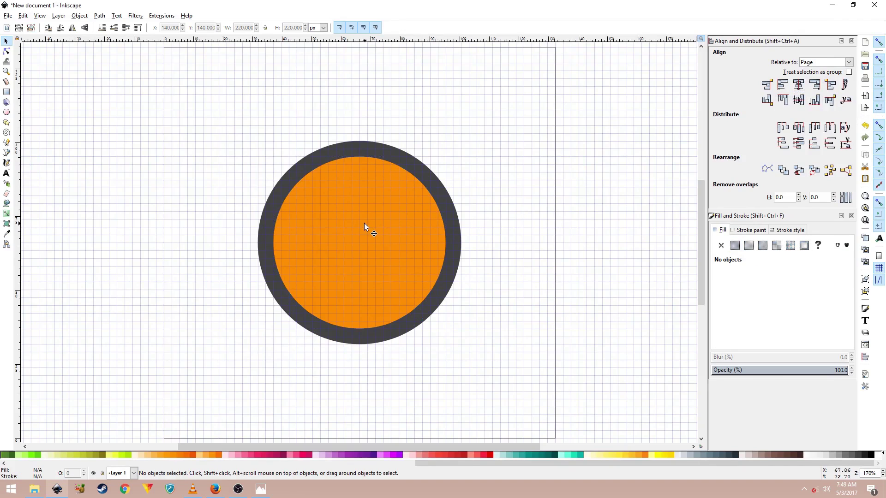
click(362, 224)
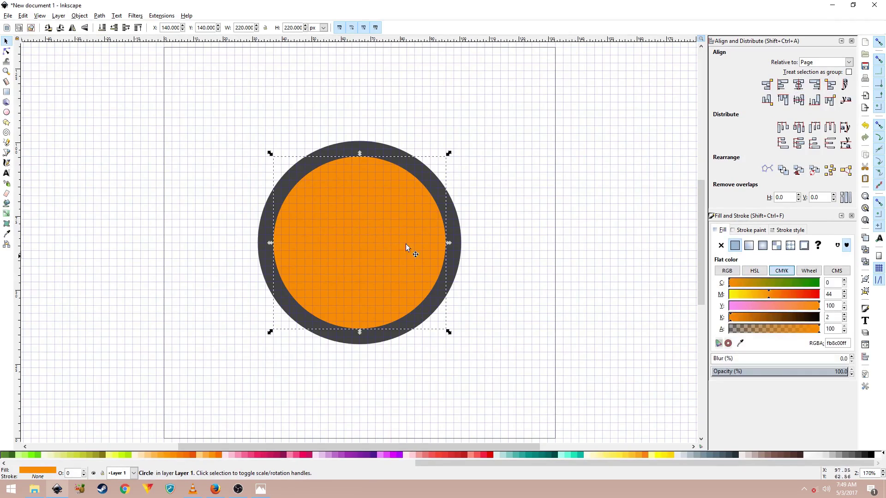
click(754, 271)
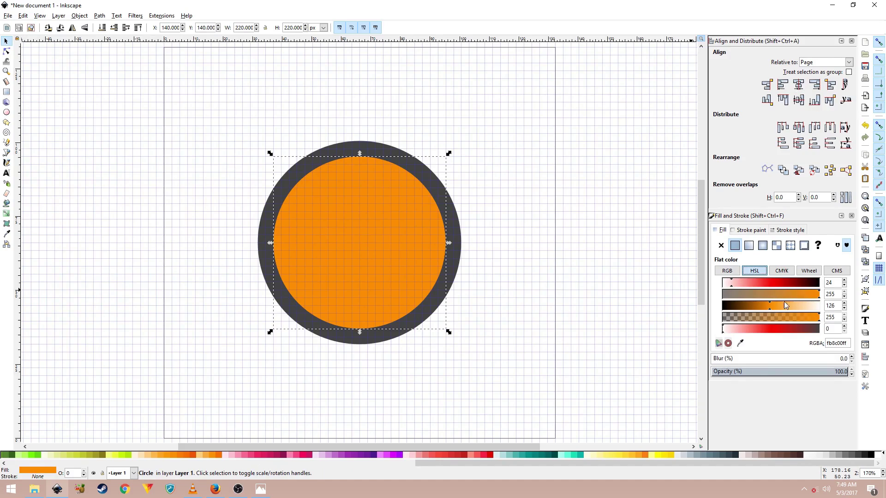
click(727, 271)
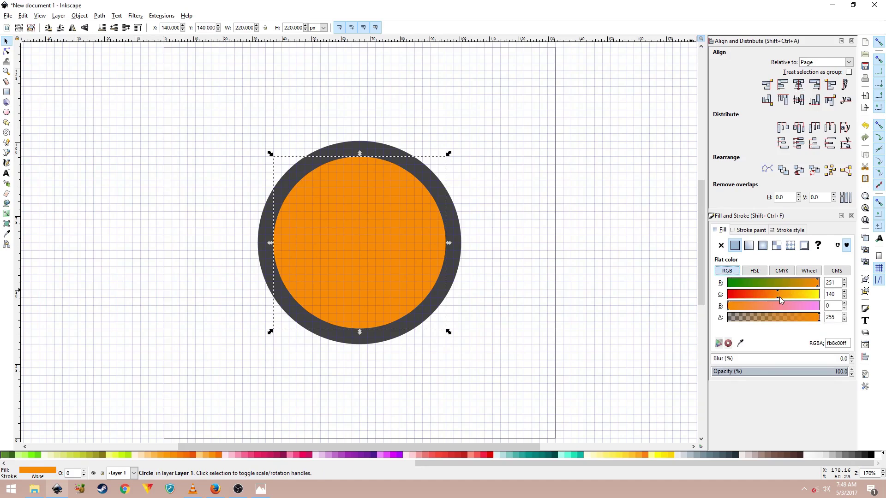
drag(780, 296, 808, 293)
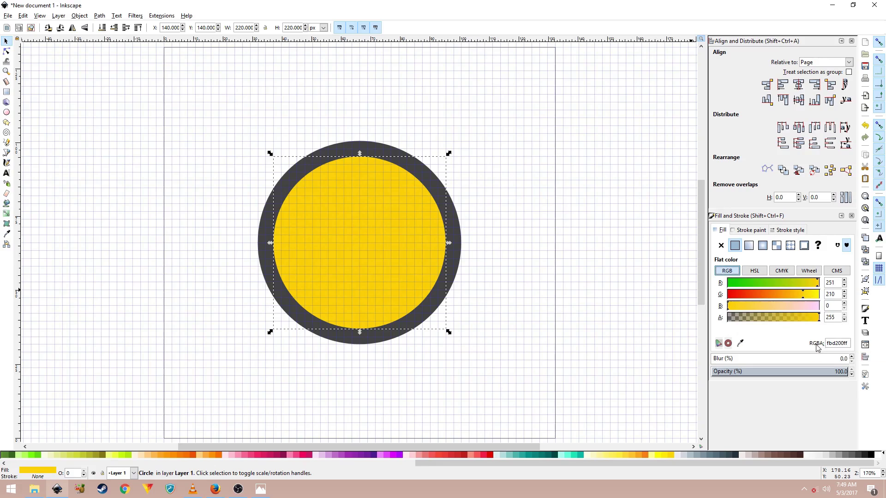
right_click(834, 342)
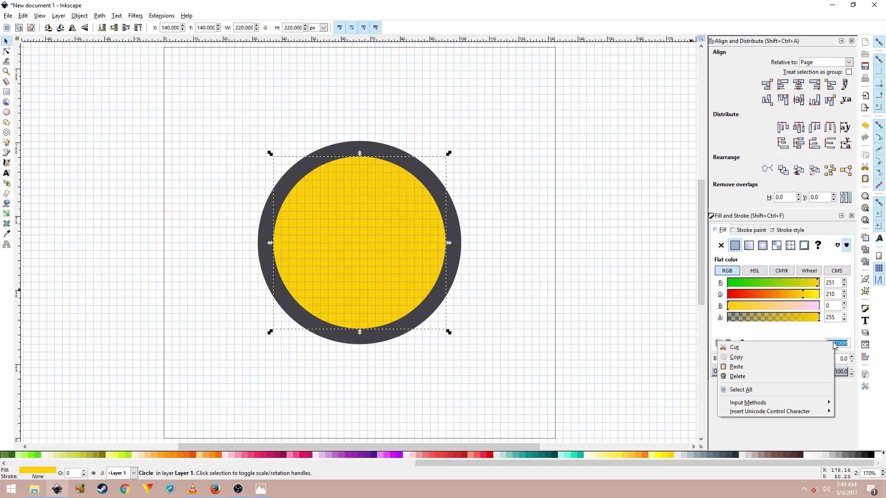
click(802, 357)
key(Escape)
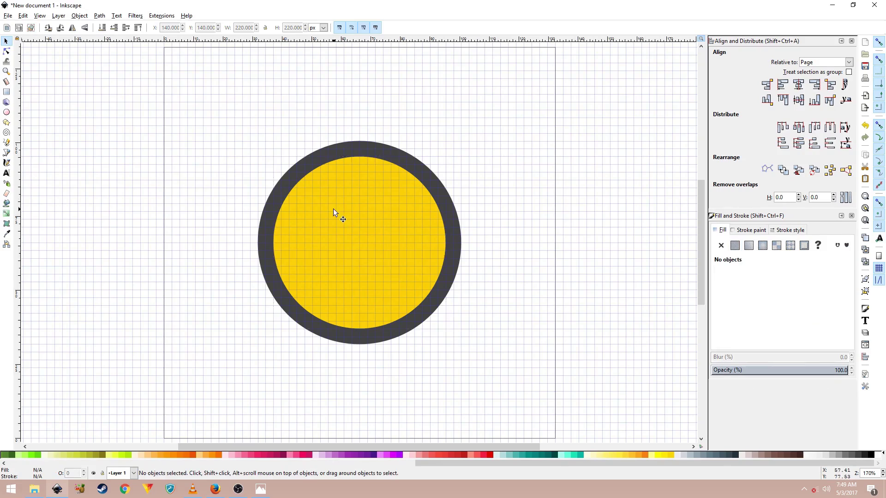
Step: Make a pink copy of the yellow circle, sized 180 × 180 px and centred on the page
click(303, 206)
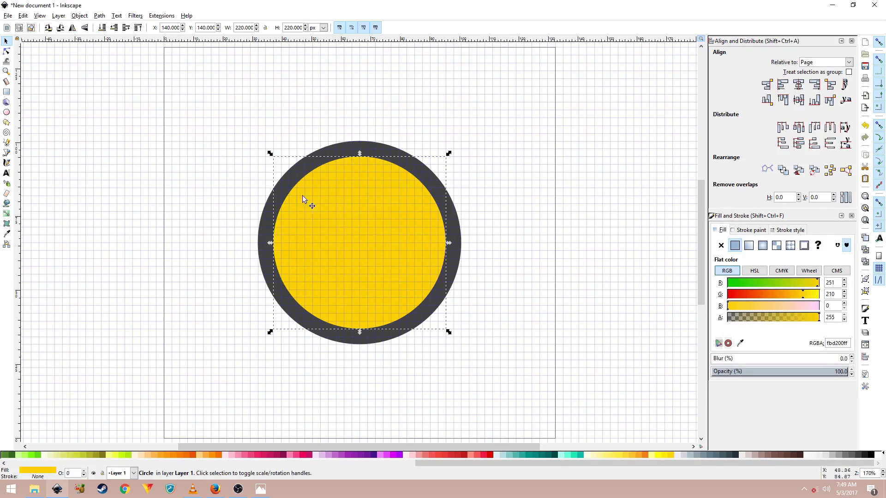
click(253, 459)
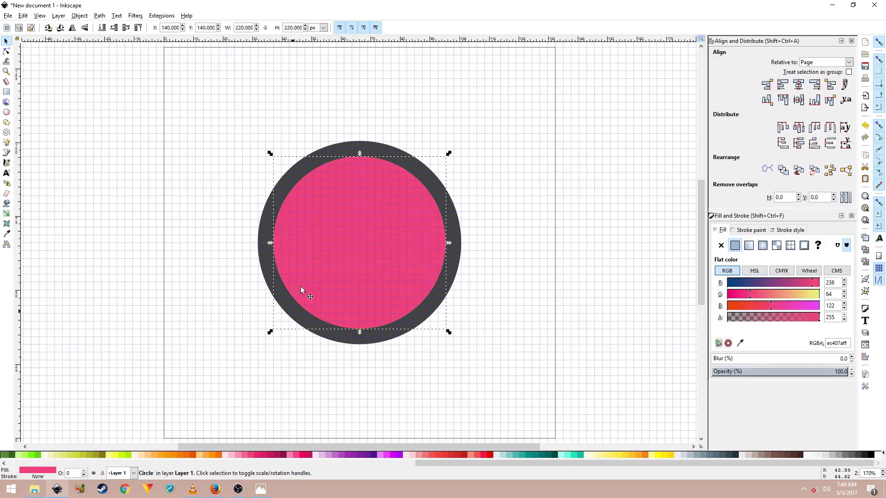
double_click(242, 29)
text(180)
key(Tab)
text(1)
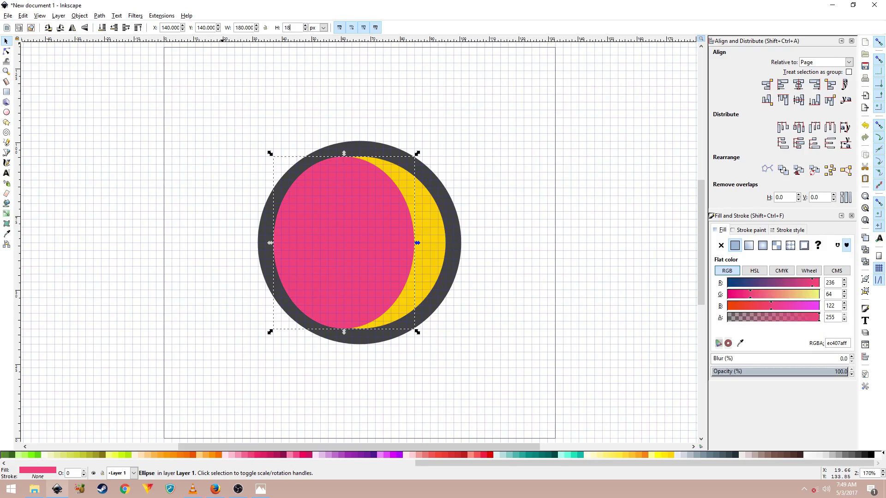
text(80)
key(Return)
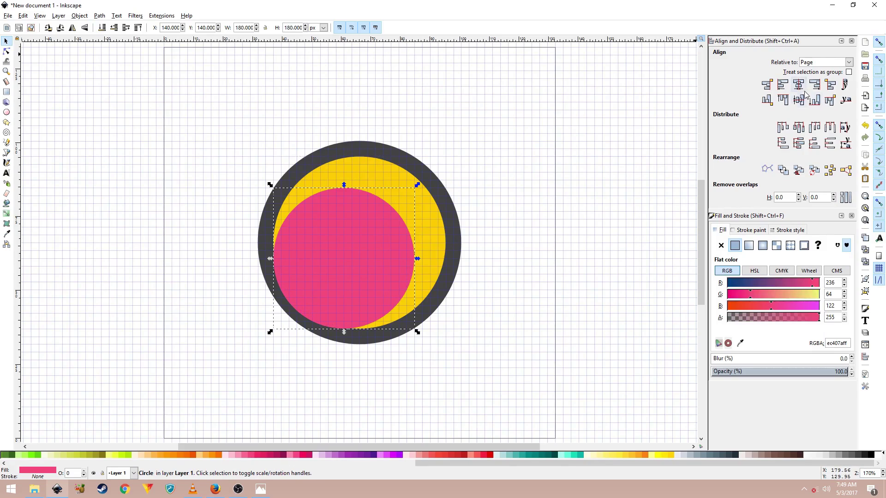
click(799, 85)
click(799, 100)
Step: Add a 60 × 60 px purple circle centred on the page over the pink one
key(Escape)
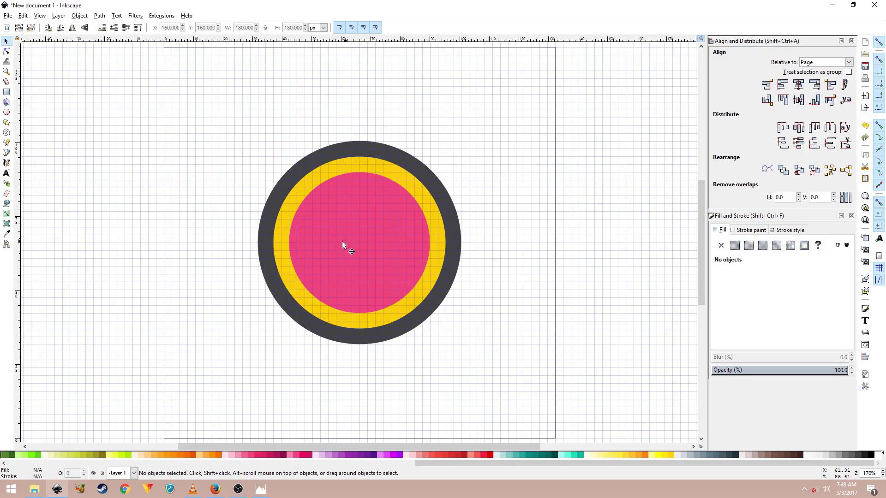
click(358, 232)
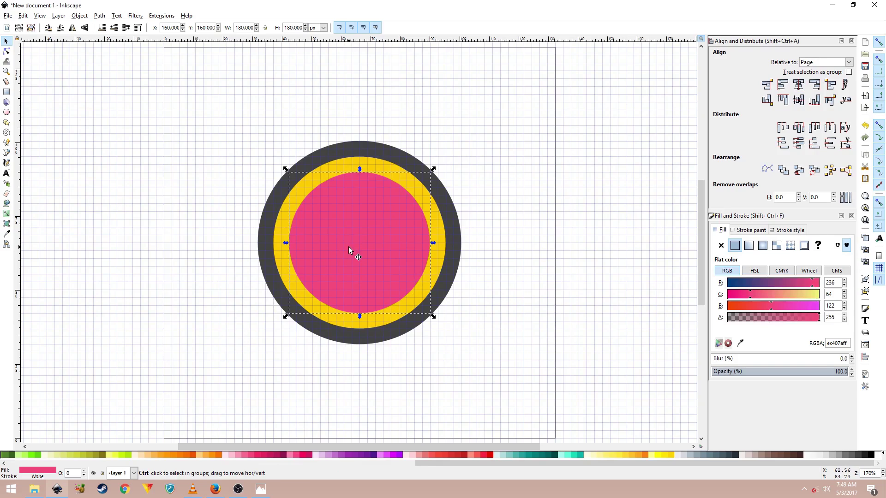
double_click(238, 28)
text(60)
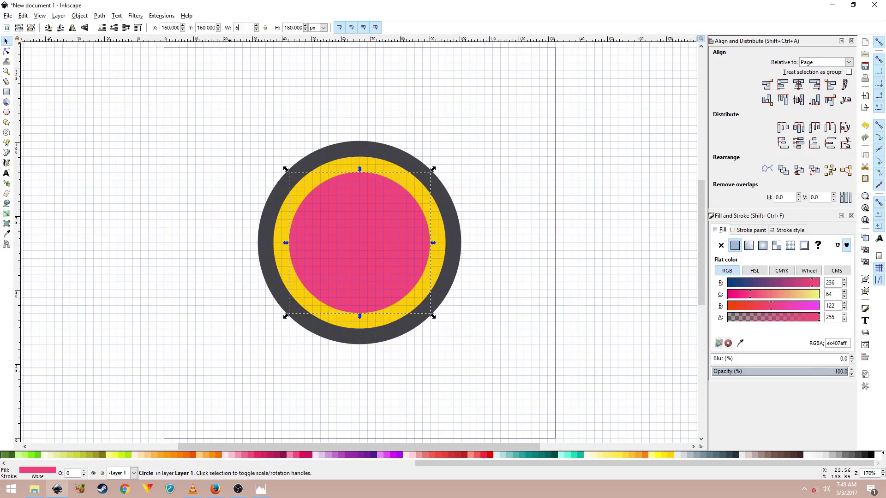
key(Tab)
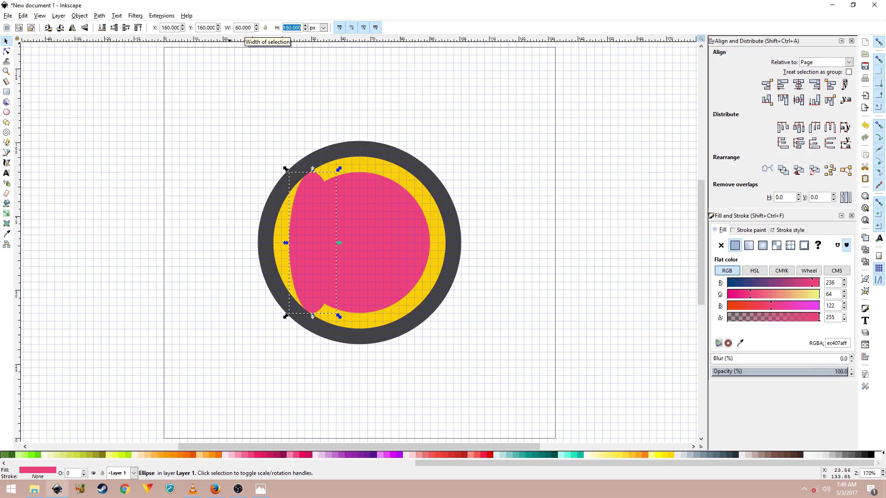
text(60)
key(Return)
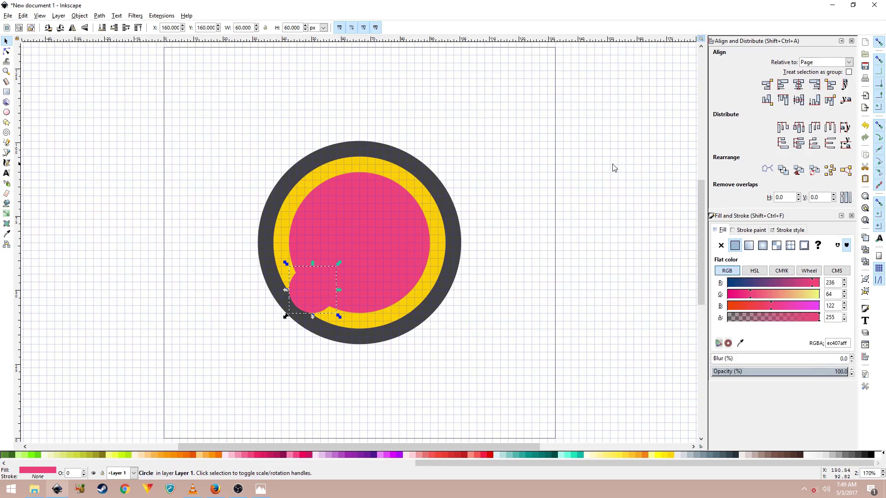
click(395, 455)
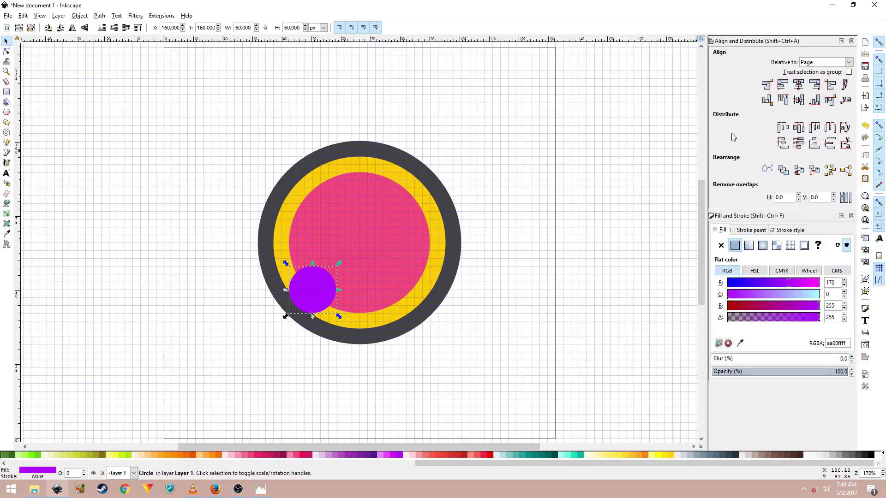
click(799, 84)
click(798, 99)
click(529, 227)
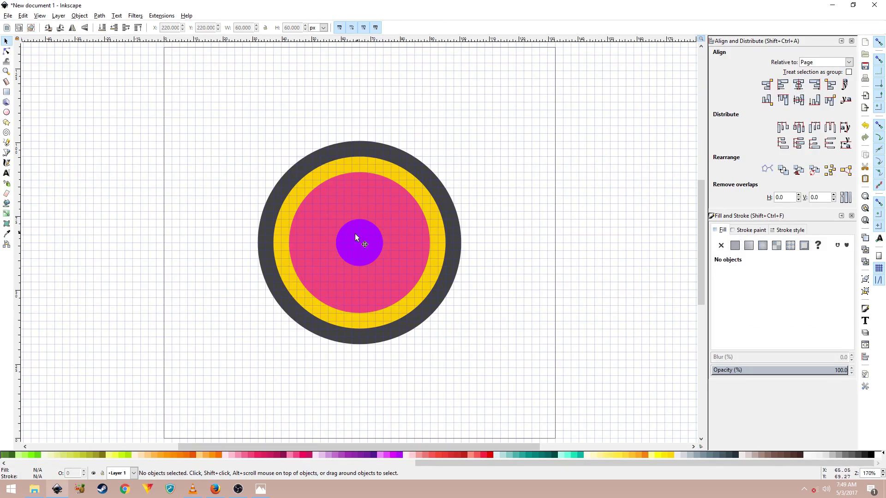
click(344, 243)
Step: Turn the small centre circle into a dark green (558b2f) 20 × 20 px dot centred on the page
key(ctrl)
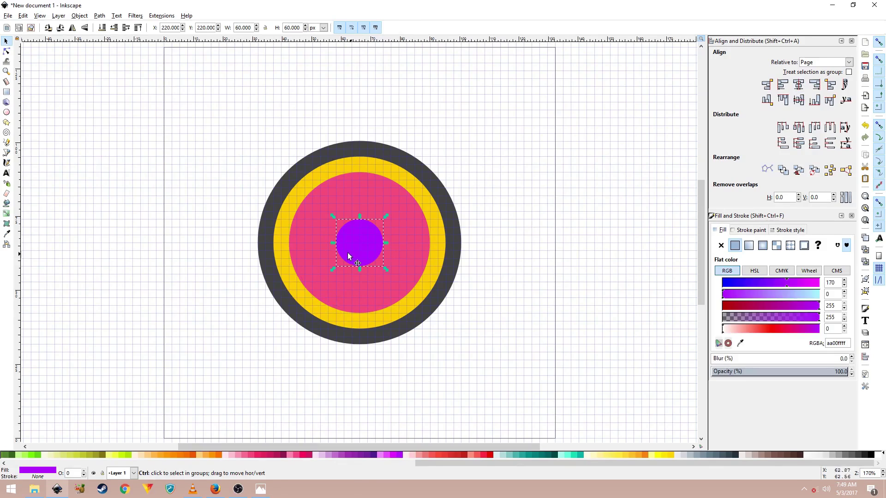
ctrl+click(350, 239)
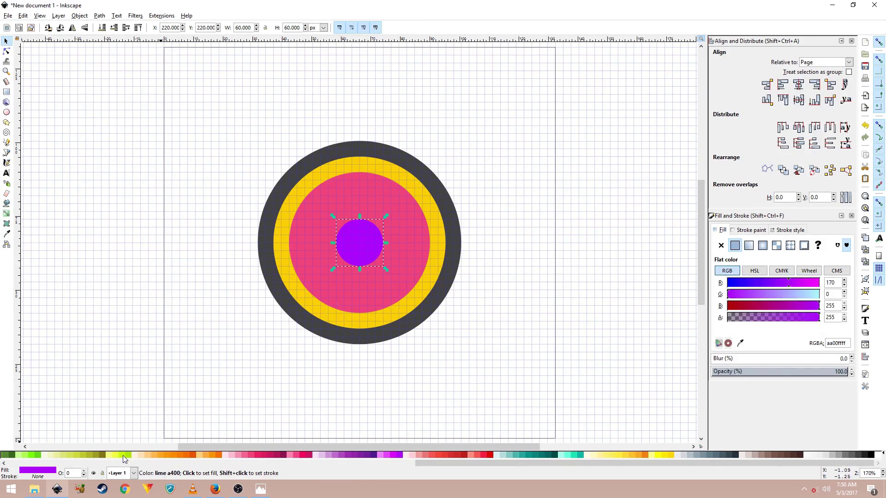
click(65, 455)
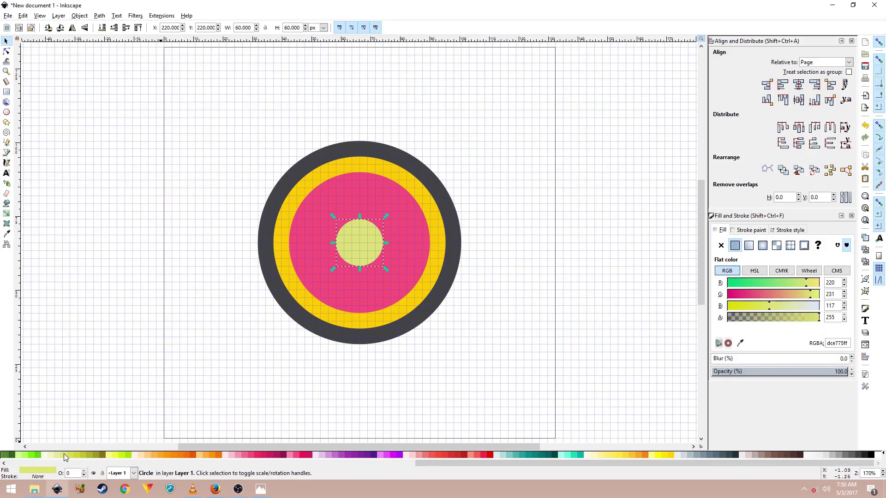
click(82, 454)
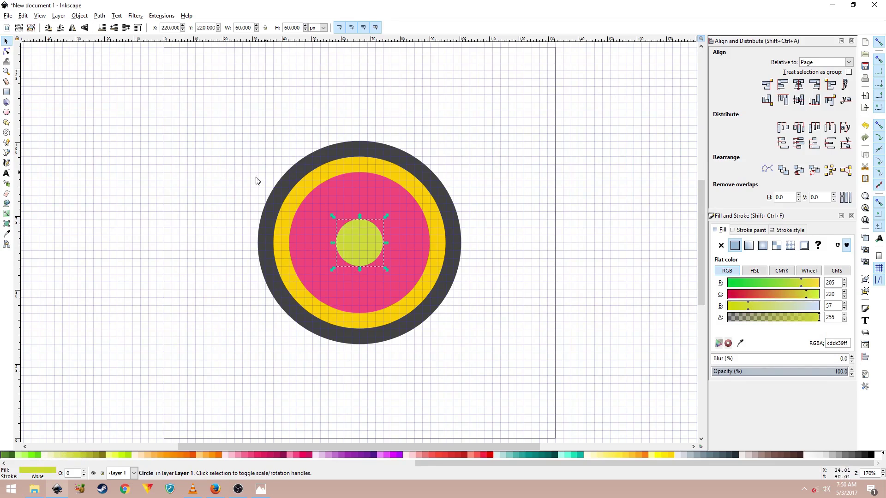
click(8, 455)
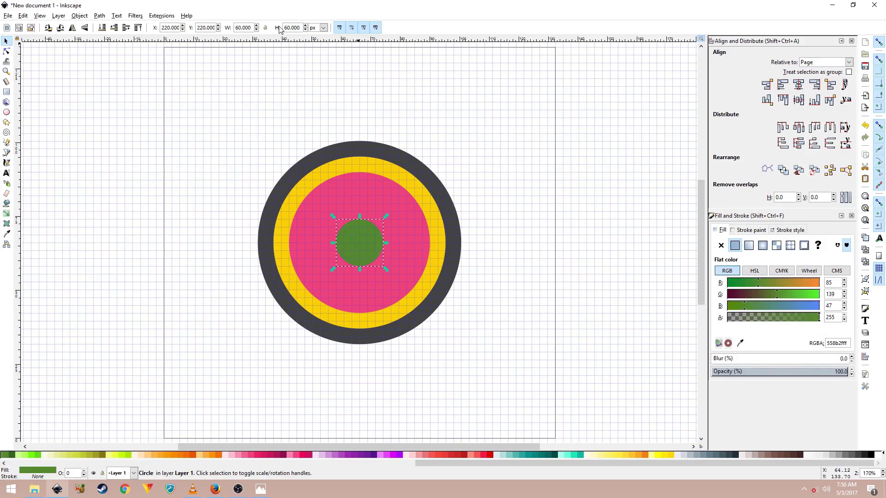
text(20)
key(Tab)
text(20)
key(Return)
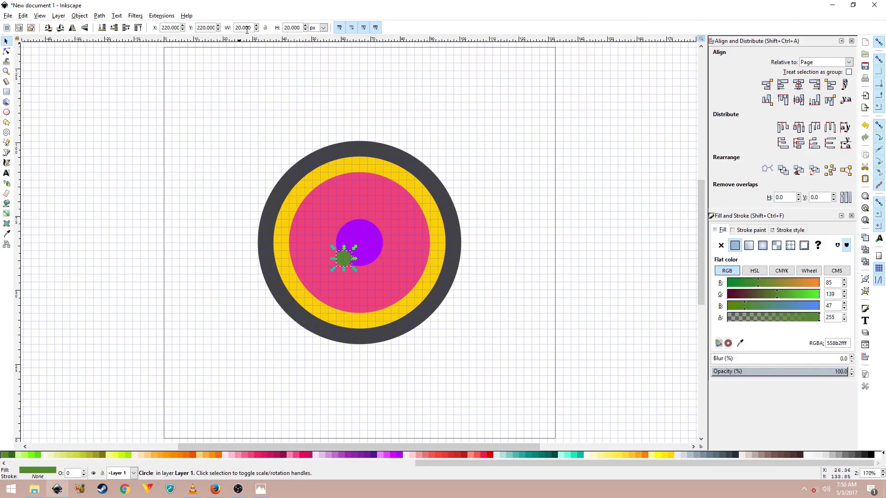
click(798, 84)
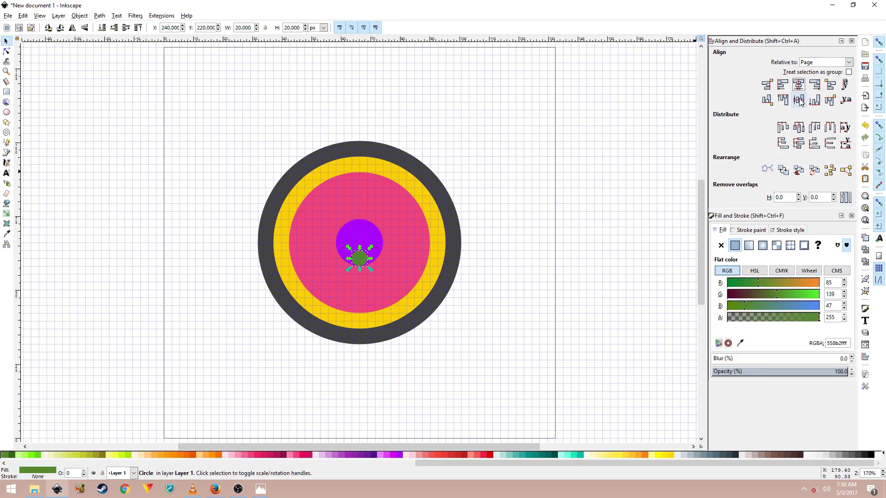
click(798, 99)
click(482, 224)
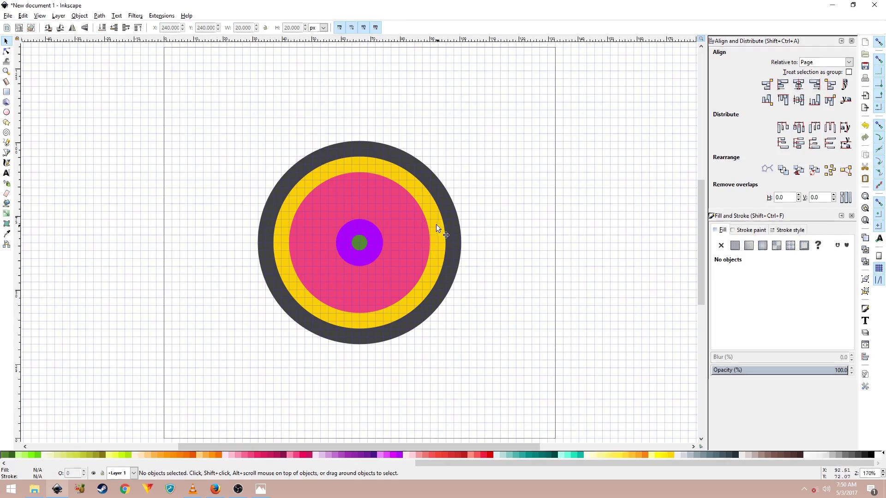
Step: Subtract the purple circle from the pink disc with Path > Difference, leaving a round hole
scroll(380, 234, up, 1)
click(294, 208)
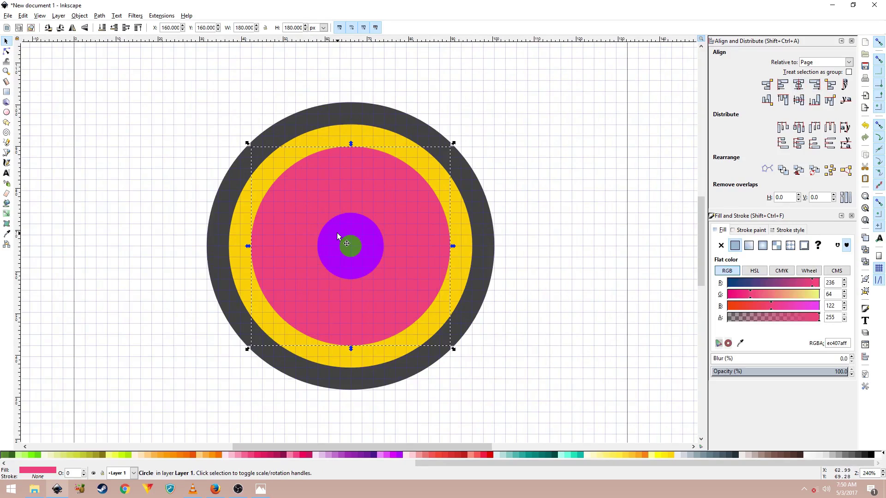
key(shift)
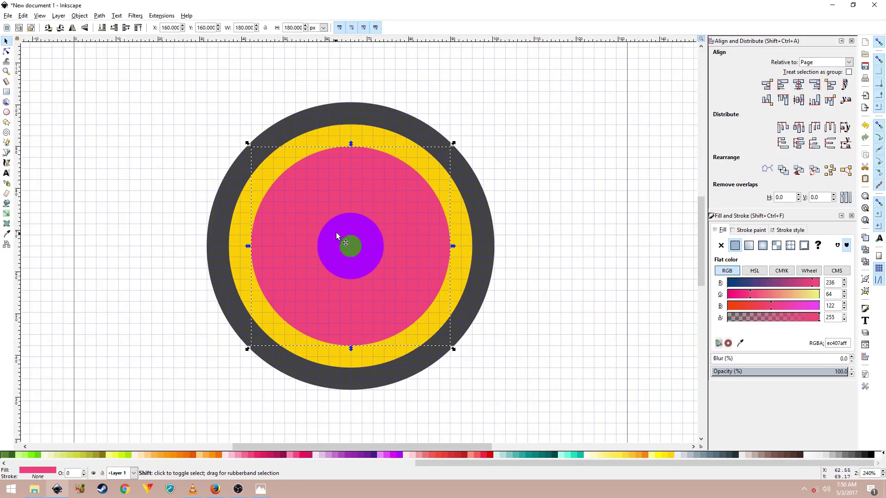
shift+click(331, 230)
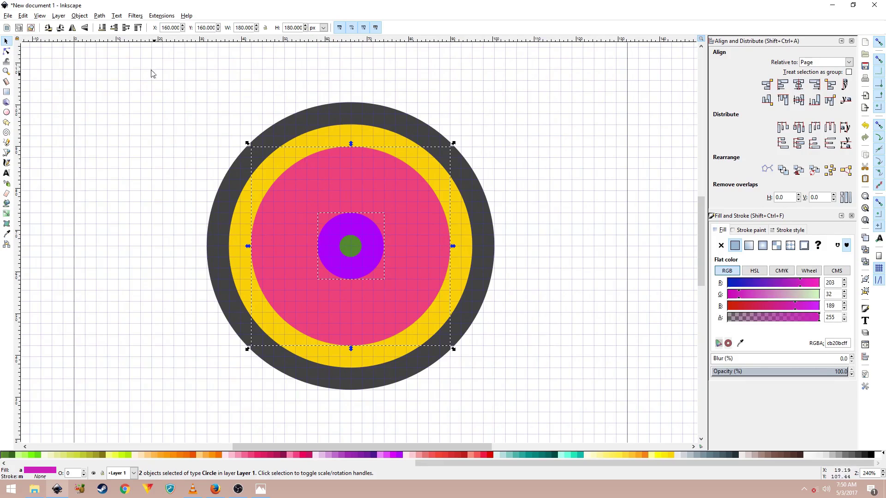
click(99, 15)
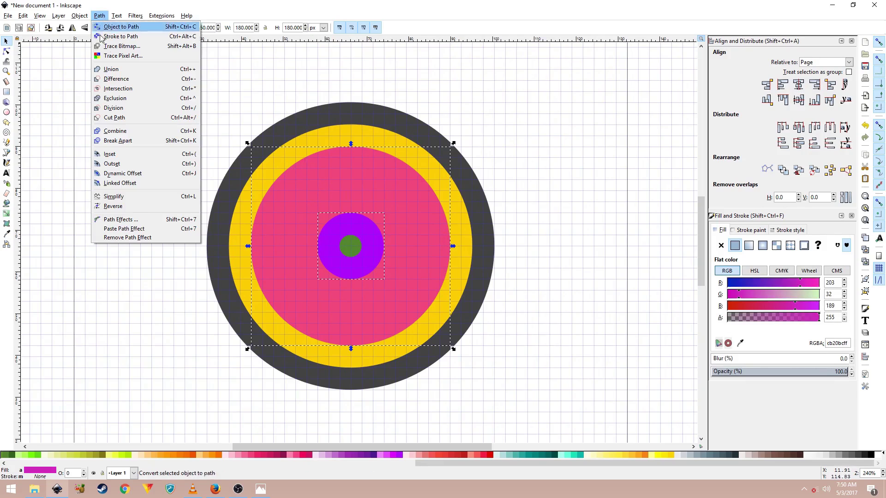
click(129, 79)
click(174, 178)
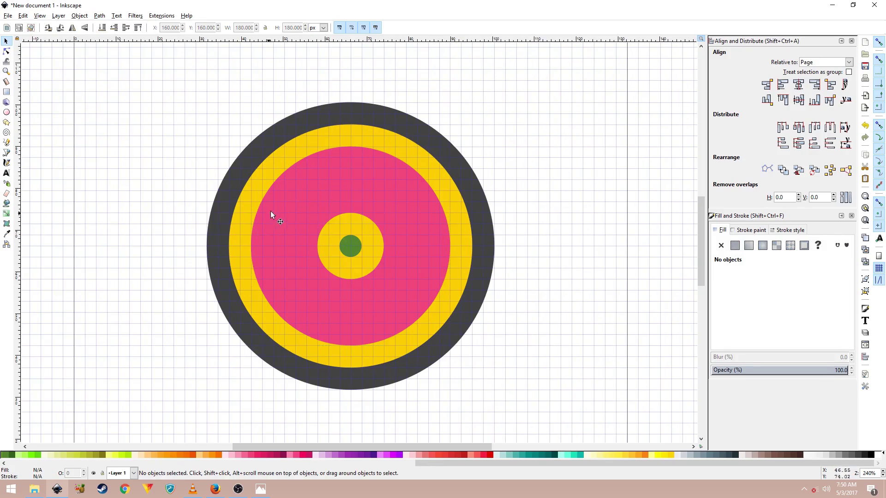
Step: Draw a 140 × 120 px rectangle over the upper disc and fill it red (b71c1c)
click(6, 92)
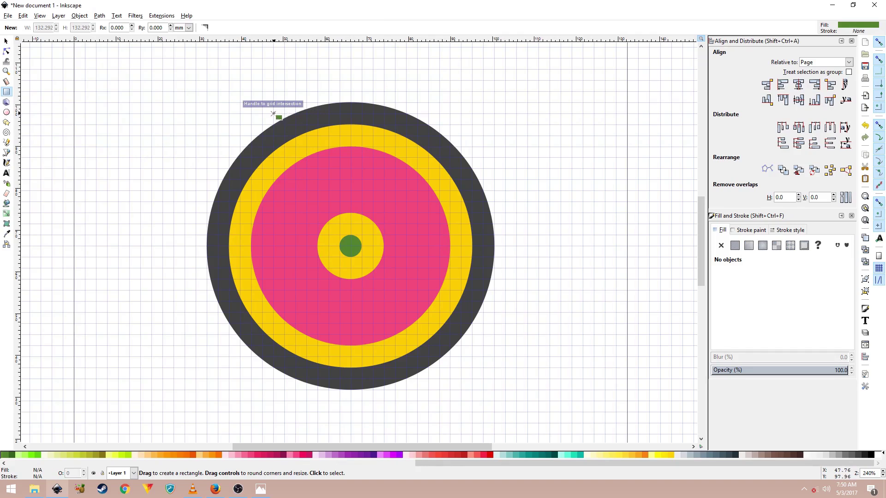
mouse_move(273, 113)
mouse_down()
mouse_move(385, 241)
mouse_move(428, 248)
mouse_up()
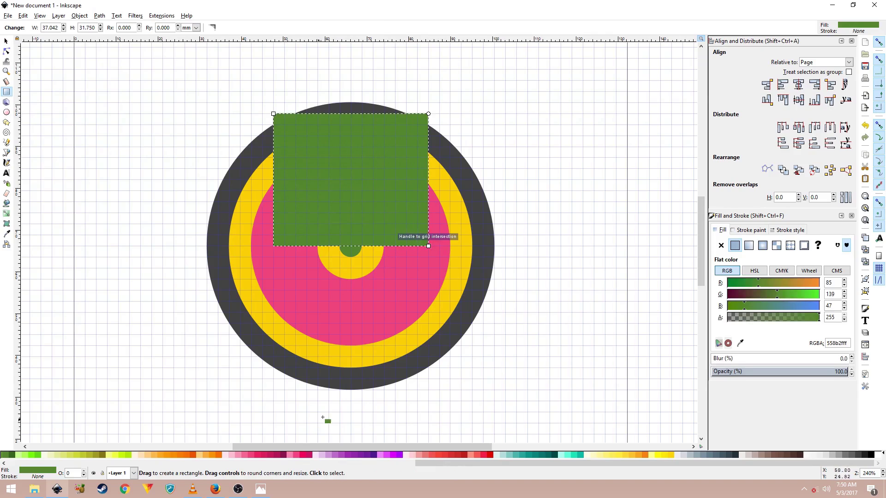
click(463, 457)
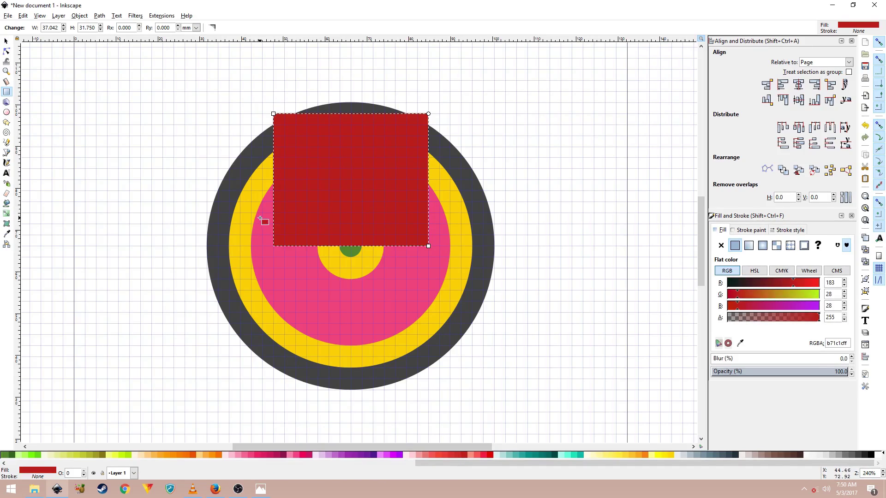
key(s)
click(274, 101)
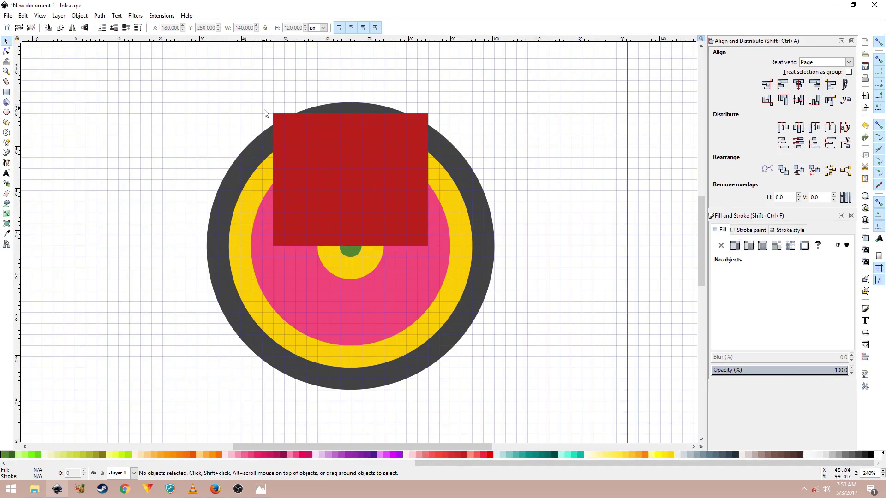
click(282, 123)
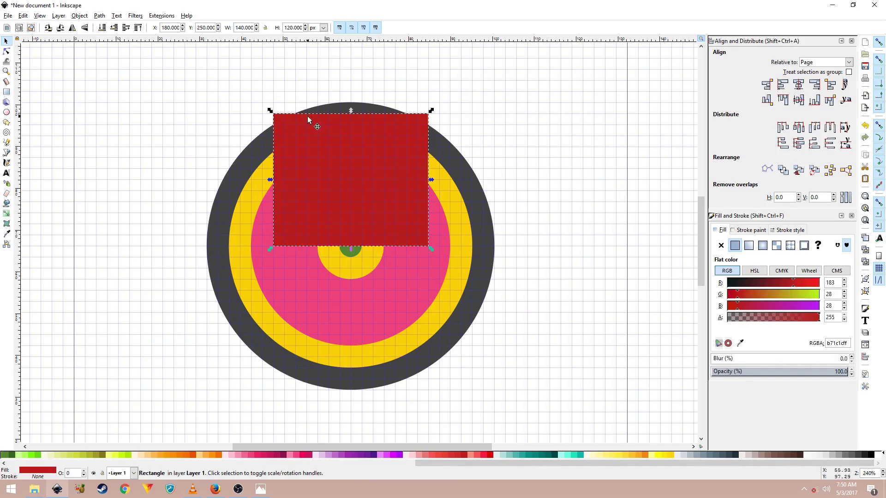
Step: Convert the red rectangle to a path and drag both bottom nodes onto the centre dot, forming an inverted triangle
click(100, 16)
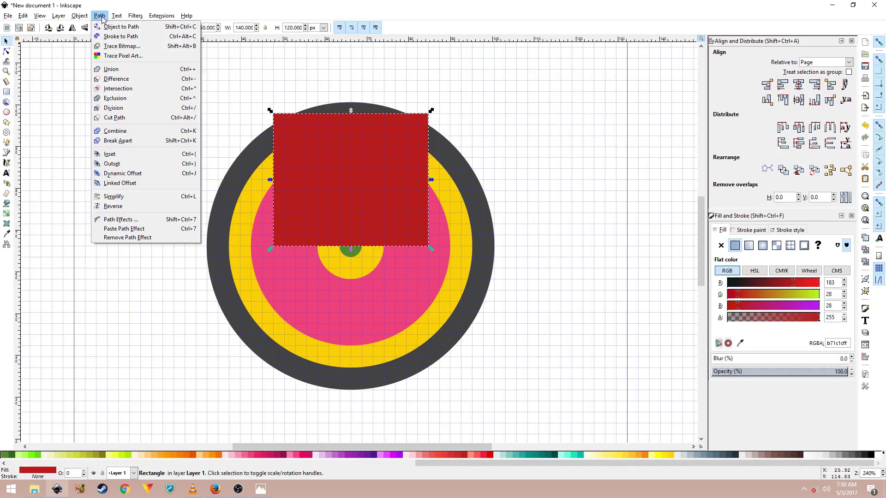
click(113, 26)
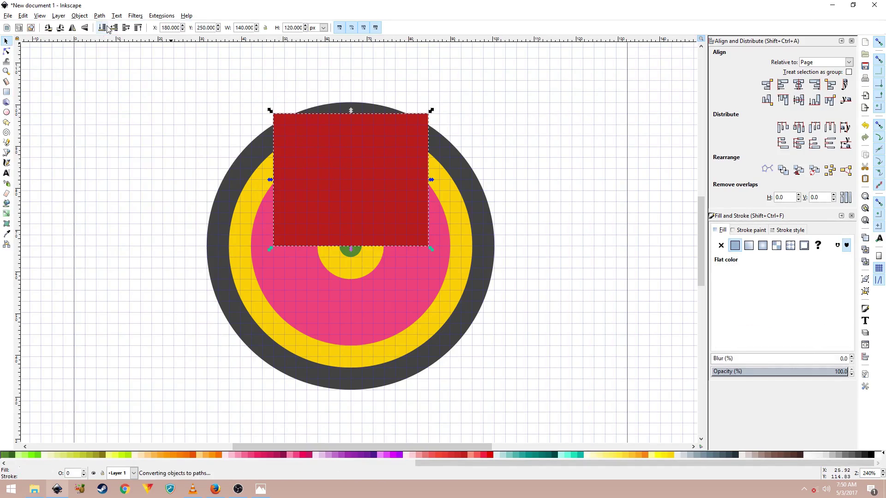
click(6, 51)
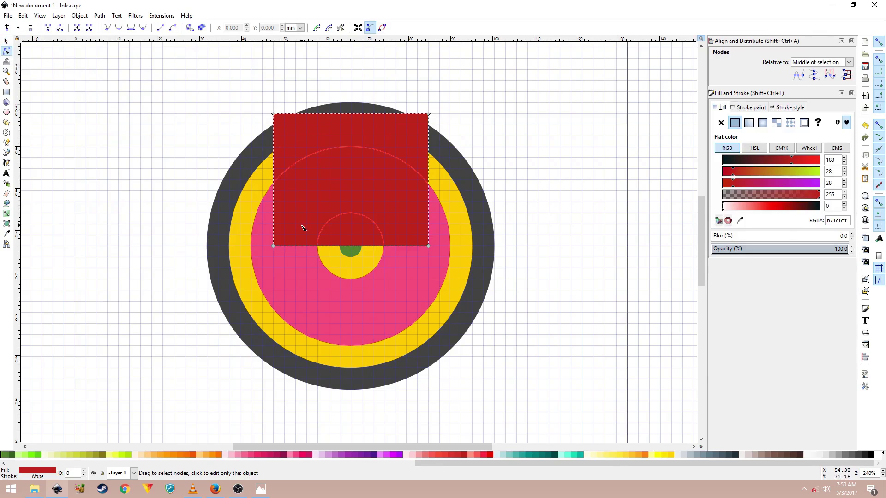
ctrl+scroll(300, 225, up, 1)
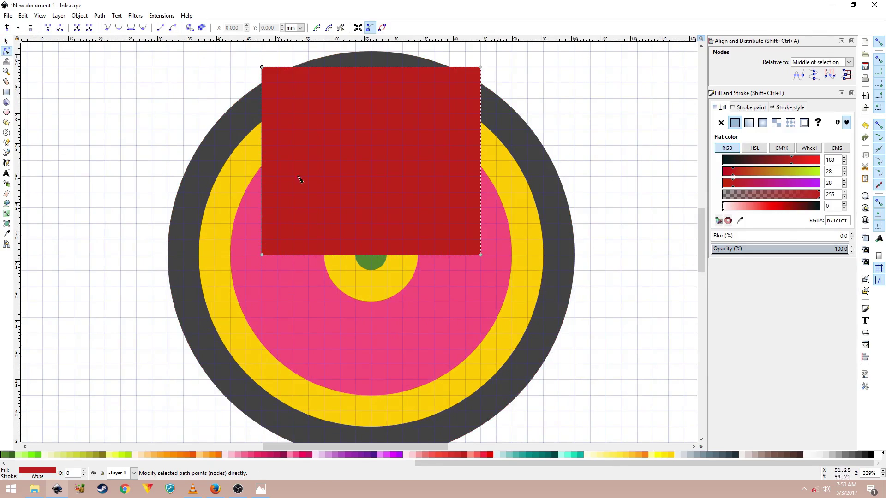
click(262, 255)
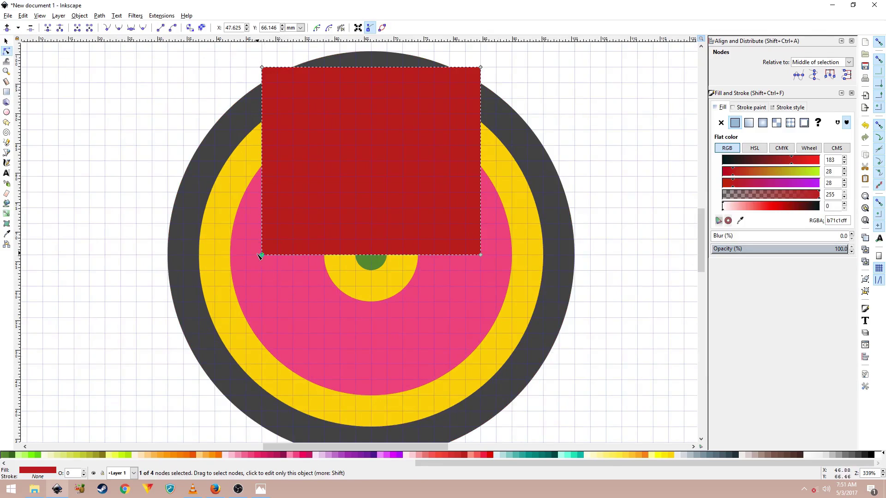
drag(262, 255, 372, 256)
click(480, 255)
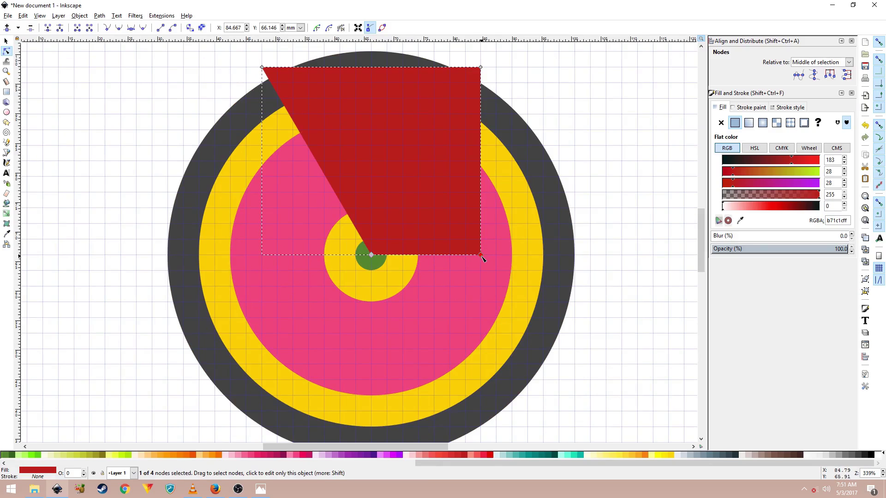
drag(482, 257, 371, 255)
key(Escape)
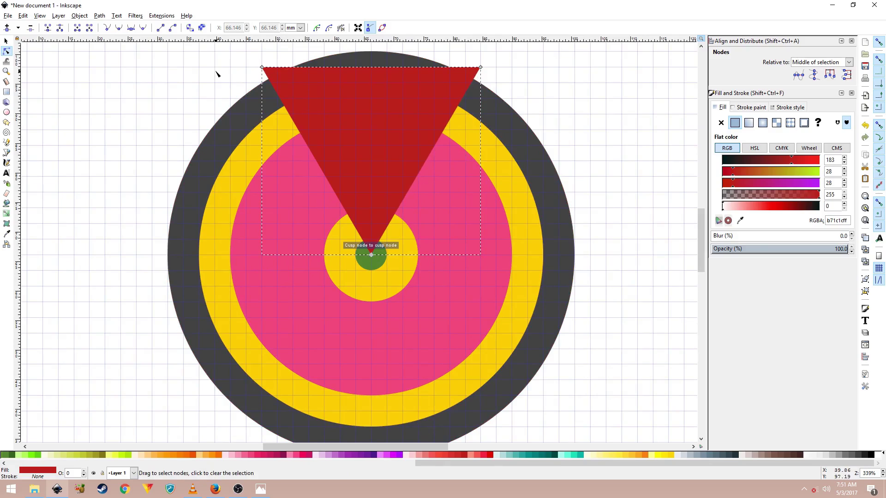
click(5, 42)
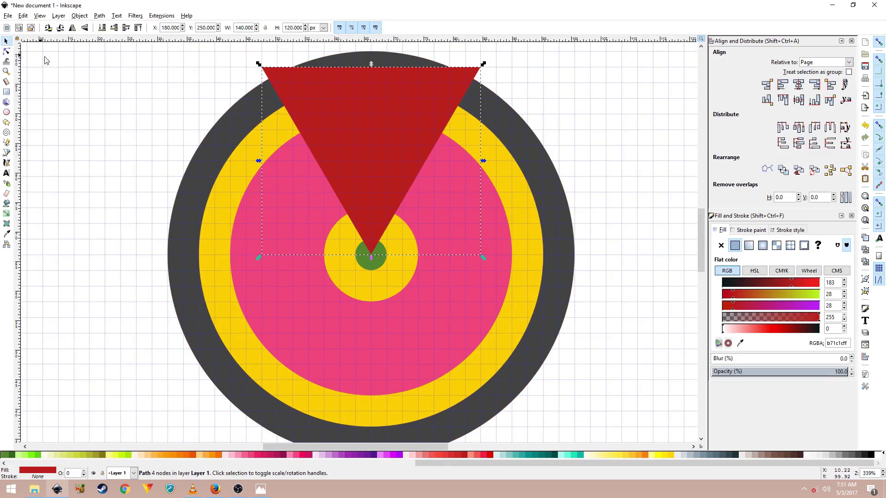
click(201, 77)
click(388, 124)
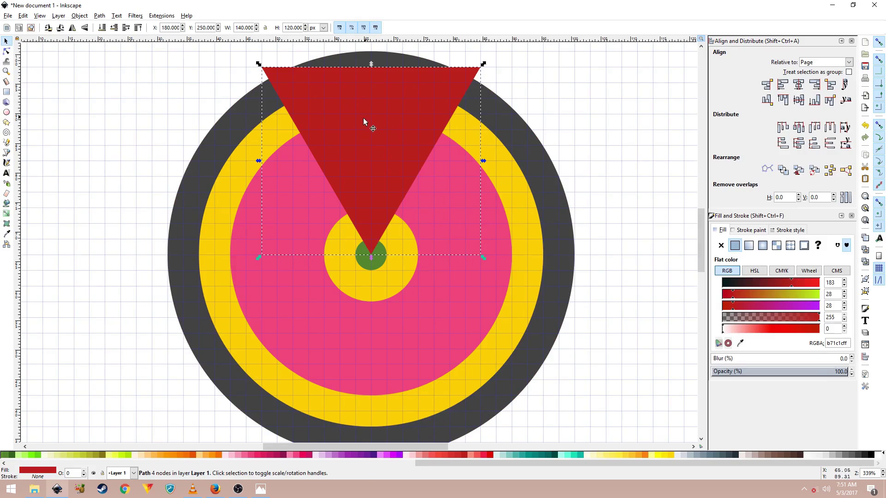
Step: Drag the red triangle's rotation centre straight down until it snaps onto the triangle's tip at the green dot
click(374, 123)
key(ctrl)
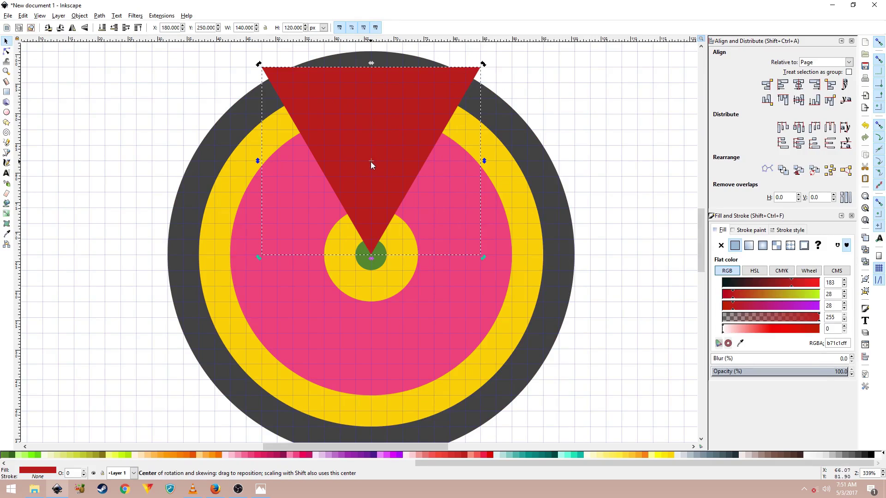
key(ctrl)
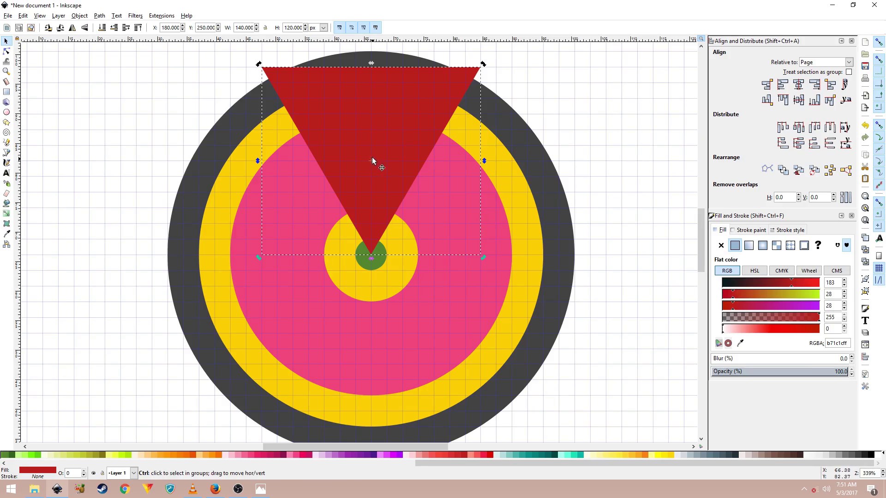
drag(370, 161, 372, 209)
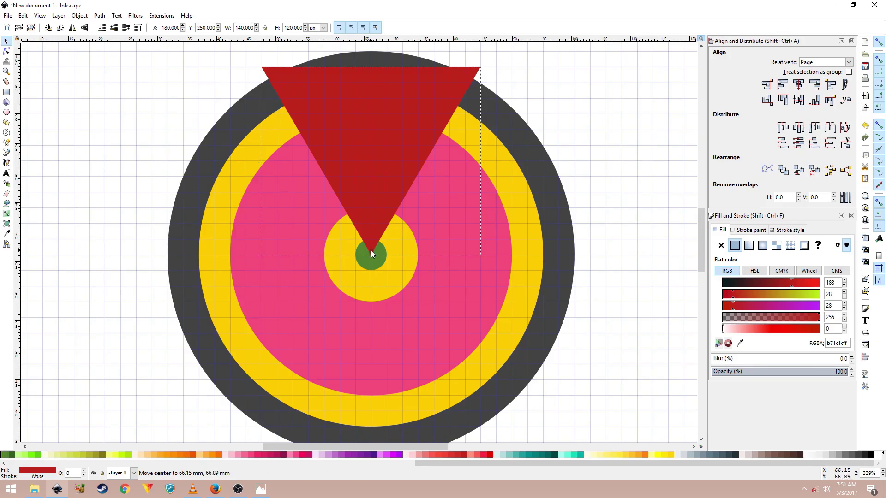
drag(371, 251, 373, 257)
scroll(370, 254, up, 2)
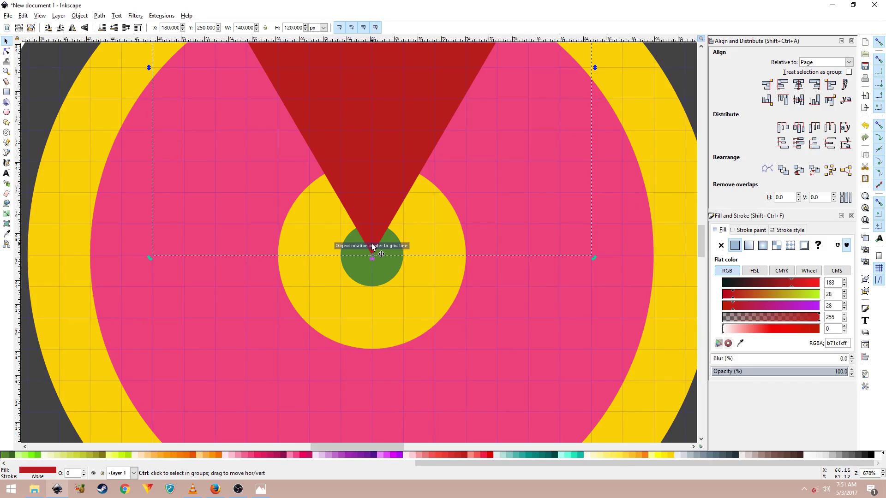
scroll(374, 259, down, 2)
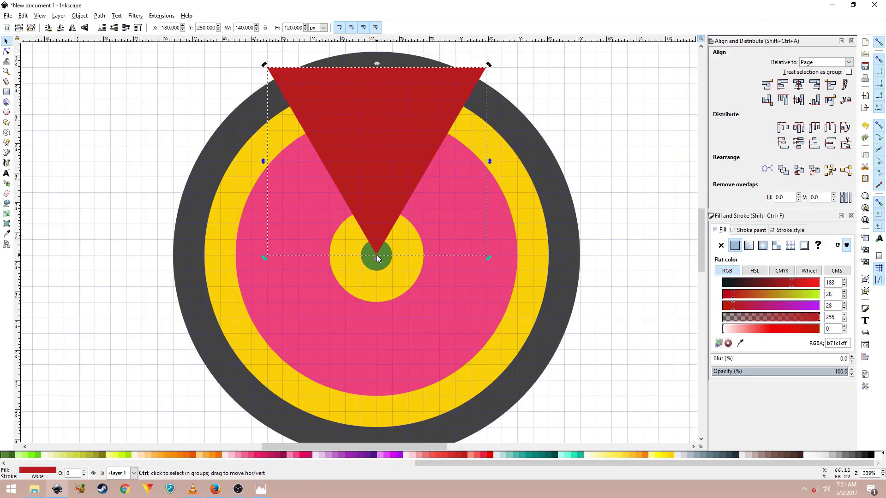
scroll(377, 258, up, 3)
drag(379, 259, 377, 253)
scroll(391, 252, down, 2)
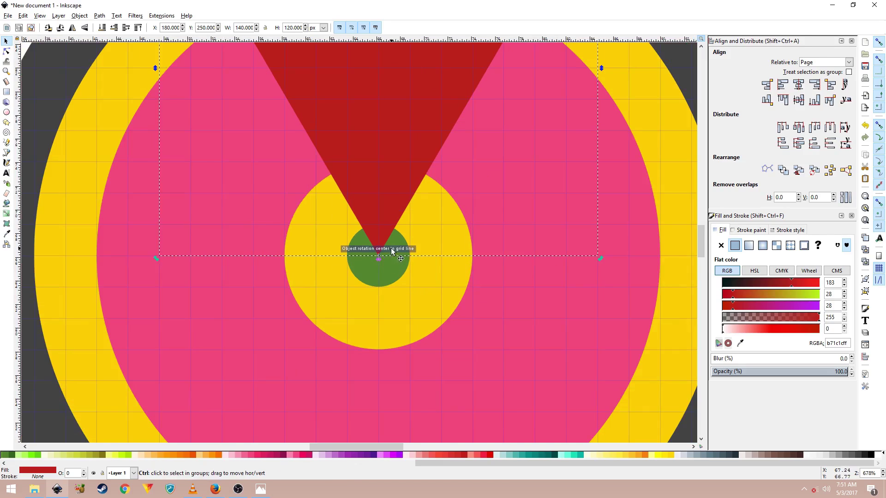
scroll(392, 252, down, 3)
Step: Rotate a copy of the triangle to the lower right, snapping its top edge to the grid
key(Escape)
click(379, 191)
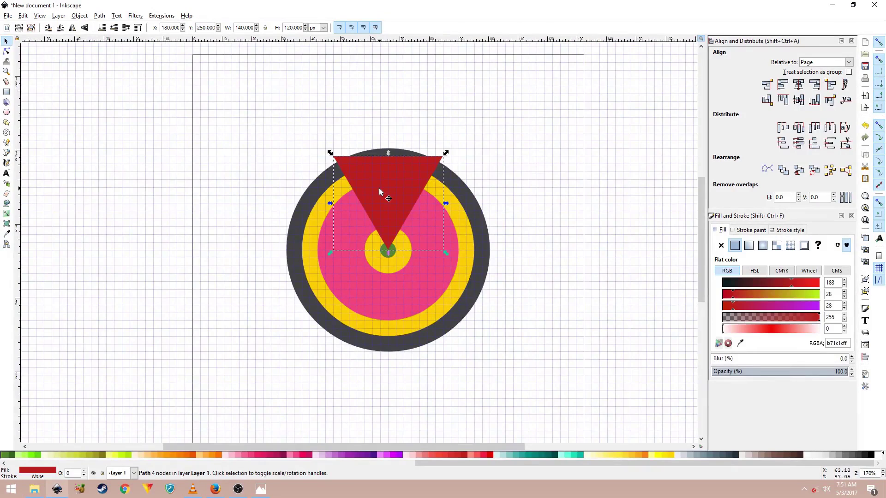
click(411, 187)
drag(447, 156, 452, 348)
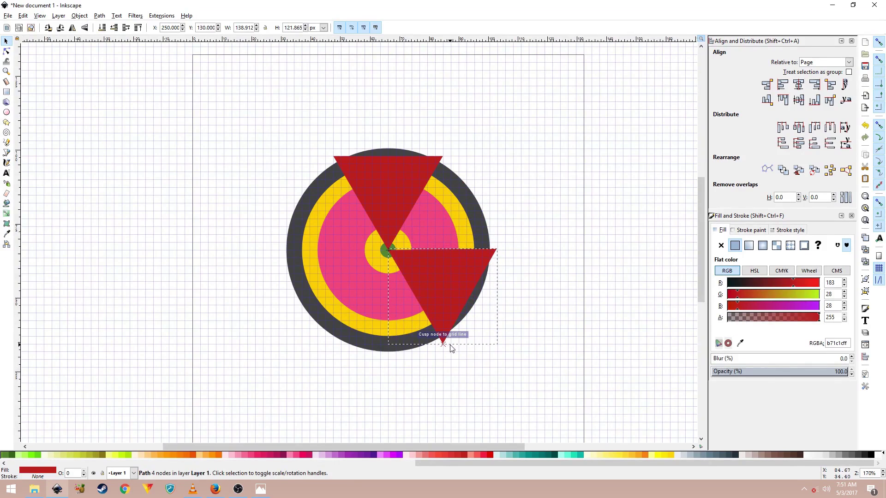
scroll(498, 251, up, 8)
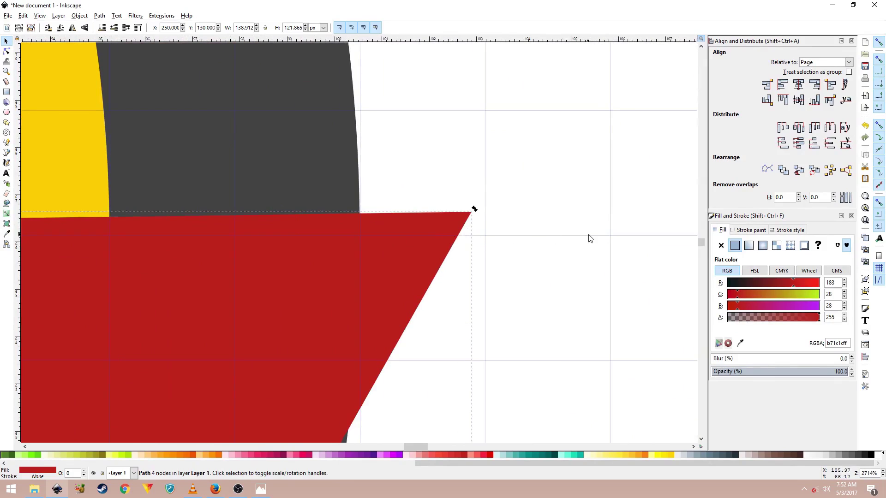
drag(474, 210, 475, 233)
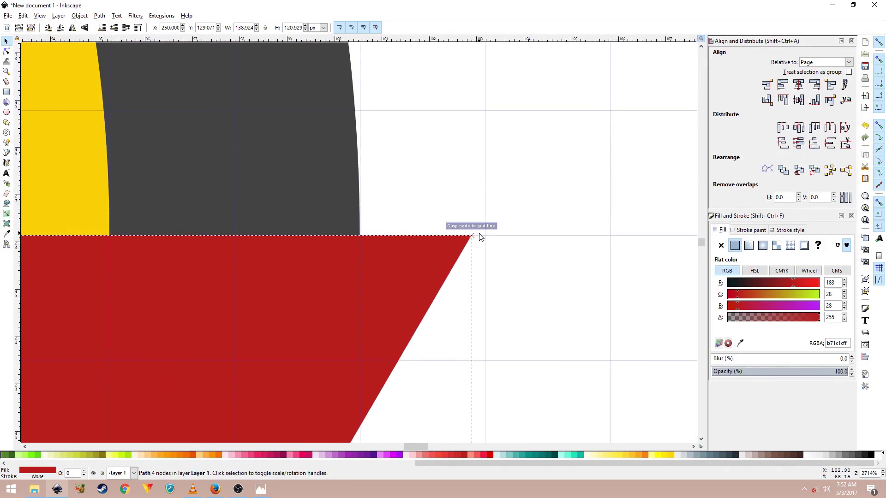
scroll(451, 253, down, 7)
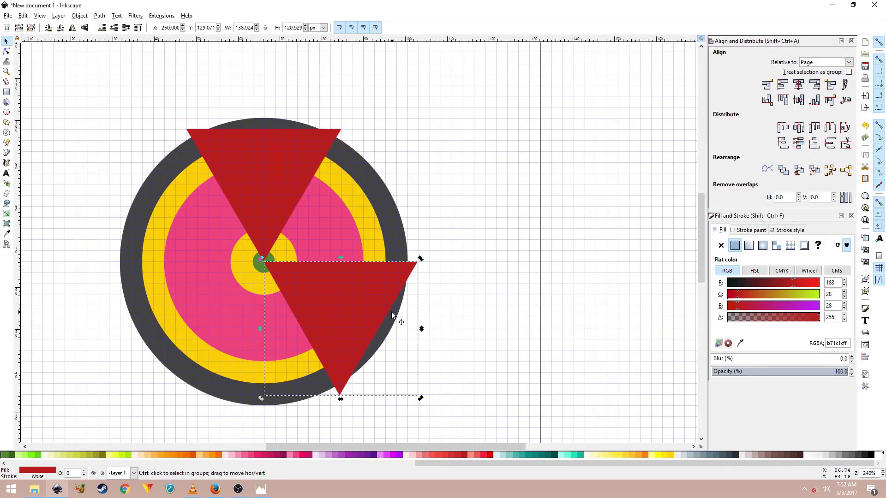
Step: Duplicate and rotate another triangle to the lower left, then select the left triangle
key(ctrl+d)
drag(420, 258, 103, 279)
scroll(119, 233, up, 1)
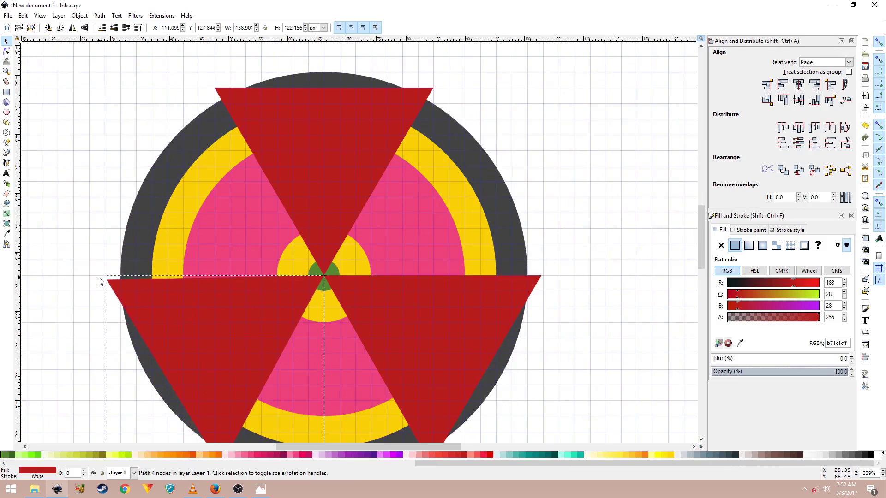
click(100, 280)
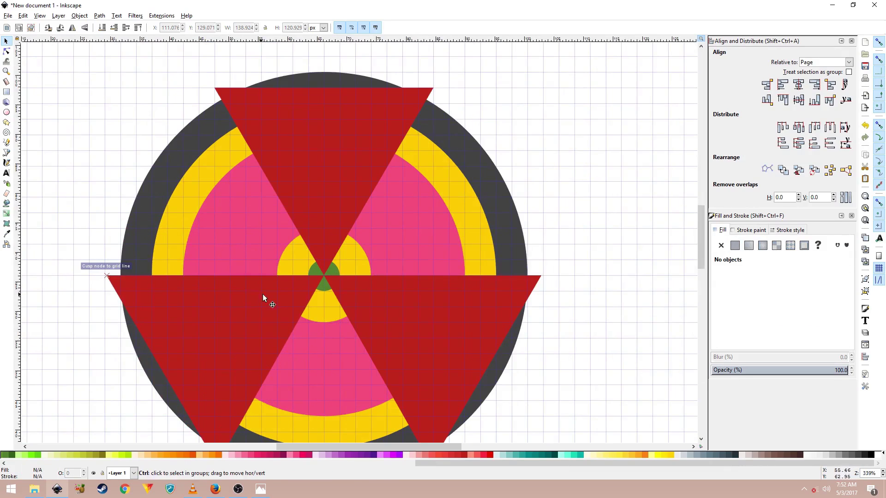
scroll(281, 291, down, 2)
drag(240, 289, 300, 261)
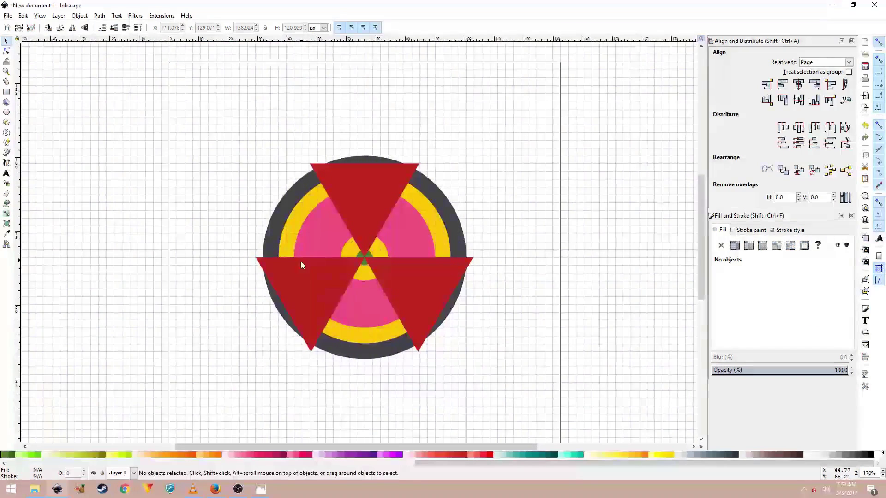
click(340, 266)
Step: Select all three triangles and union them into one shape
shift+click(370, 236)
shift+click(400, 281)
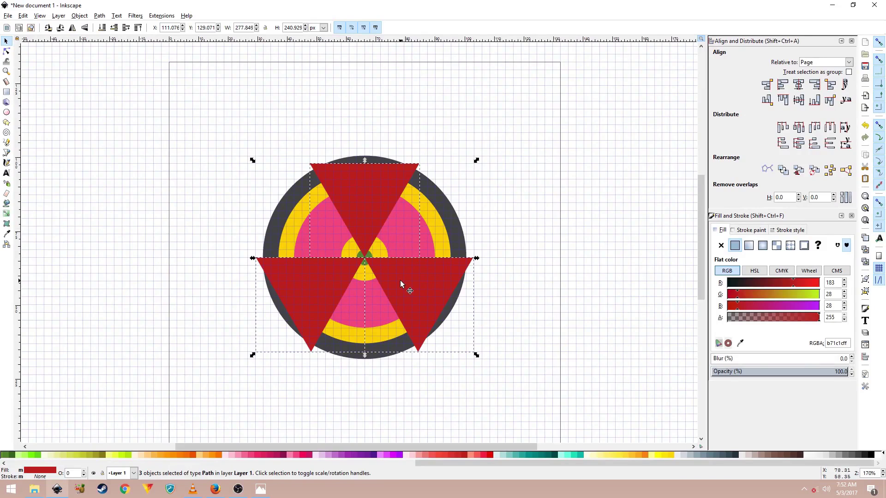
click(98, 17)
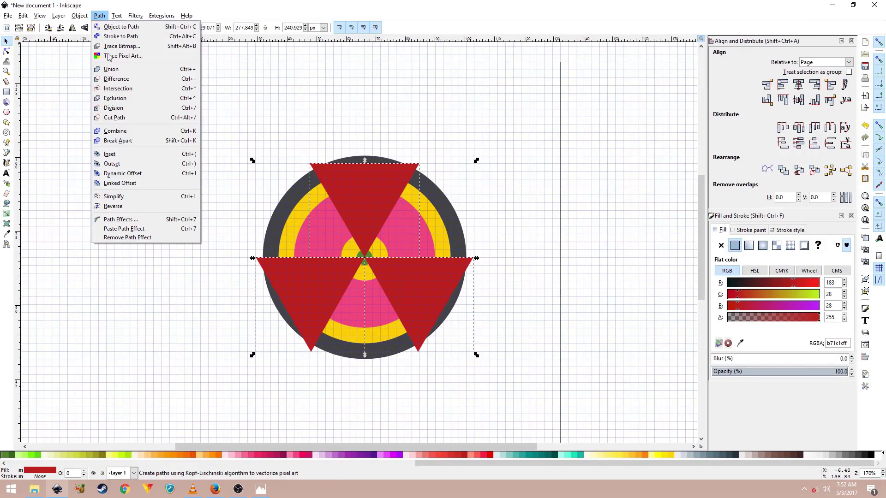
click(112, 69)
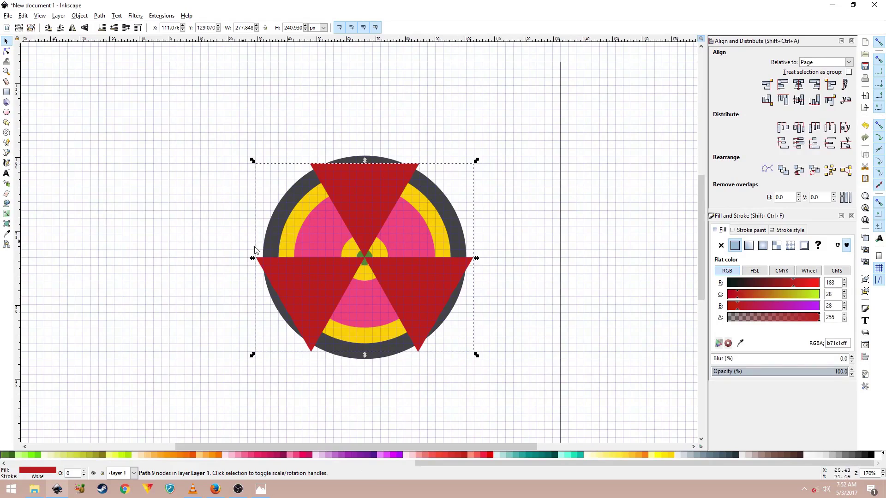
Step: Intersect the pink circle with the merged triangles, leaving three pink blades
key(shift)
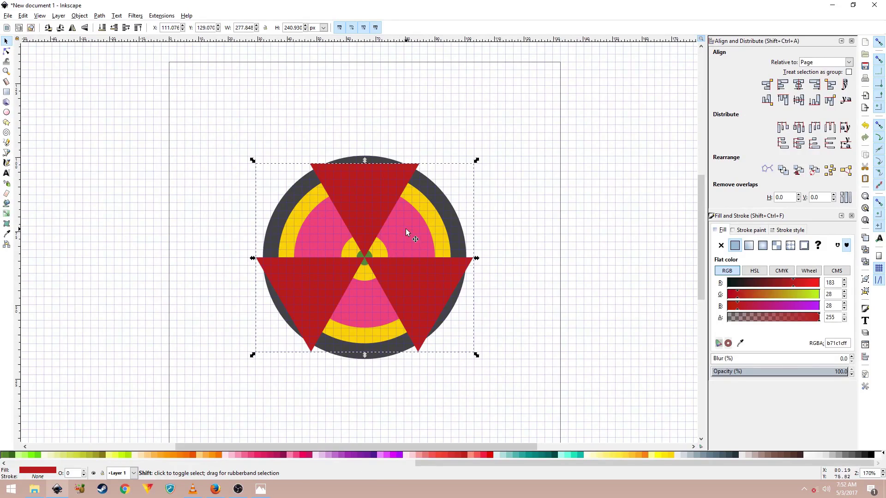
scroll(405, 229, up, 2)
key(shift)
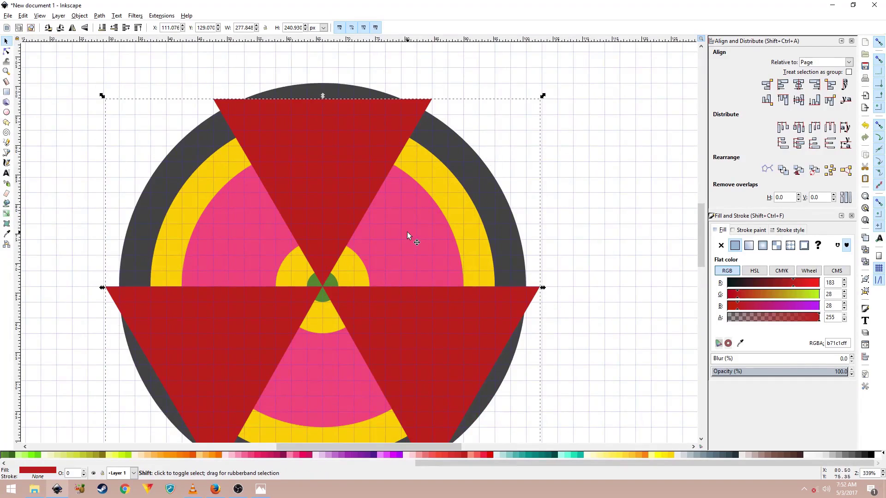
shift+click(408, 235)
scroll(406, 236, down, 1)
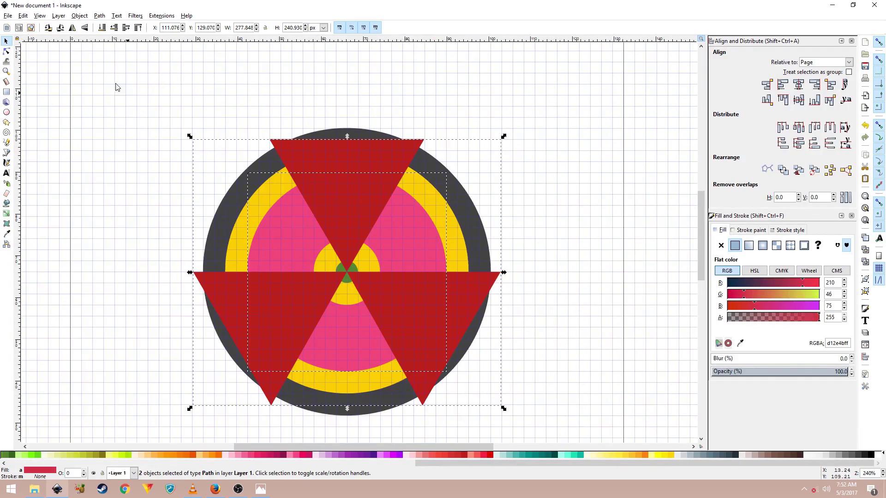
click(99, 15)
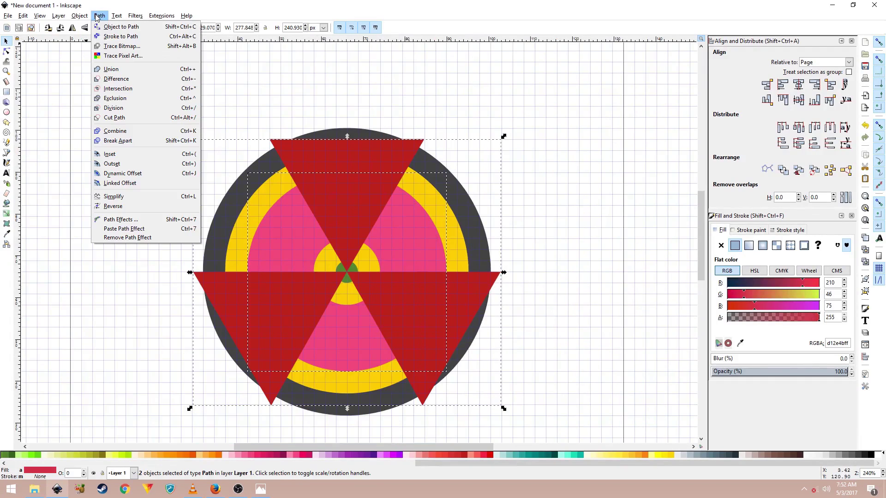
click(118, 88)
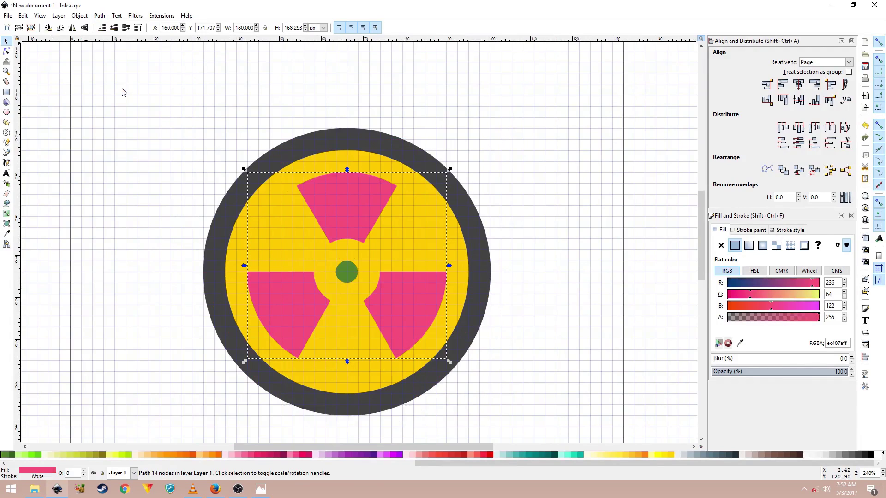
click(188, 179)
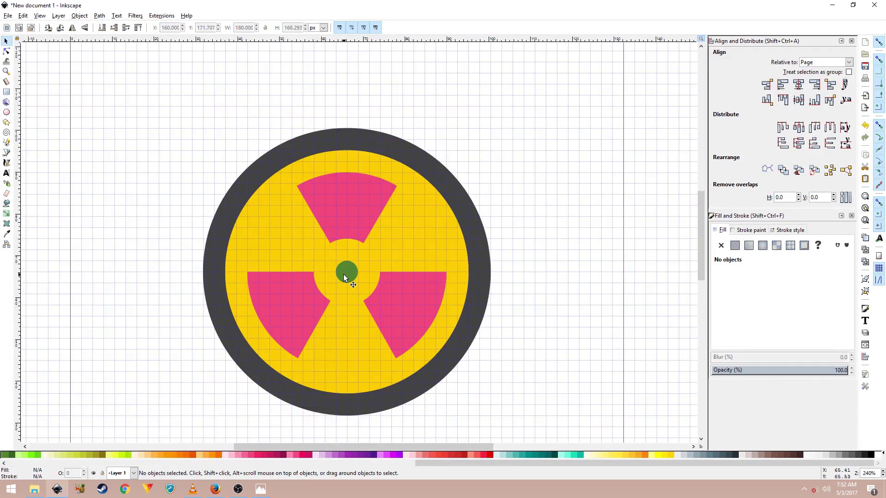
Step: Union the pink sectors with the green centre circle into one trefoil
click(333, 220)
shift+click(342, 272)
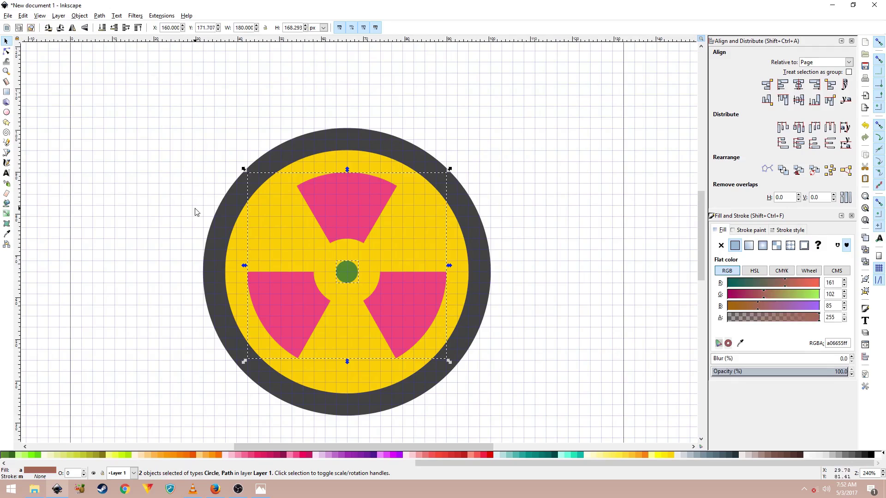
click(100, 15)
click(120, 71)
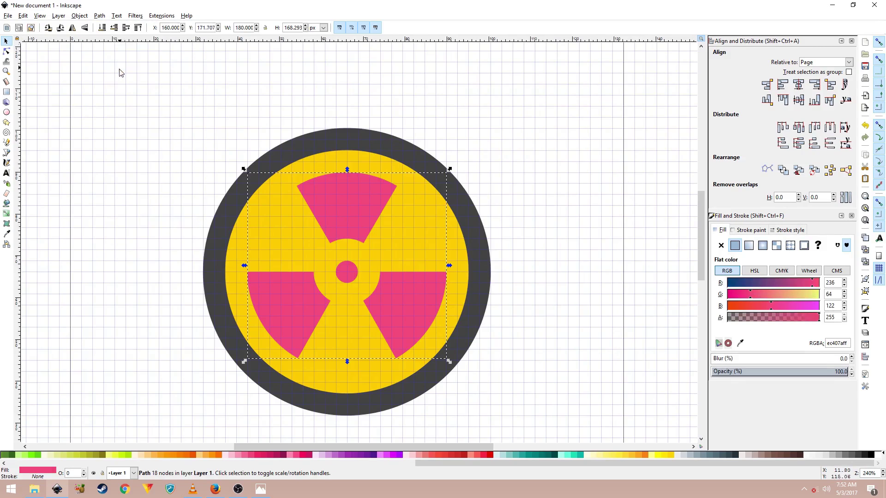
click(172, 126)
Step: Fill the merged trefoil with the dark grey palette swatch
click(323, 204)
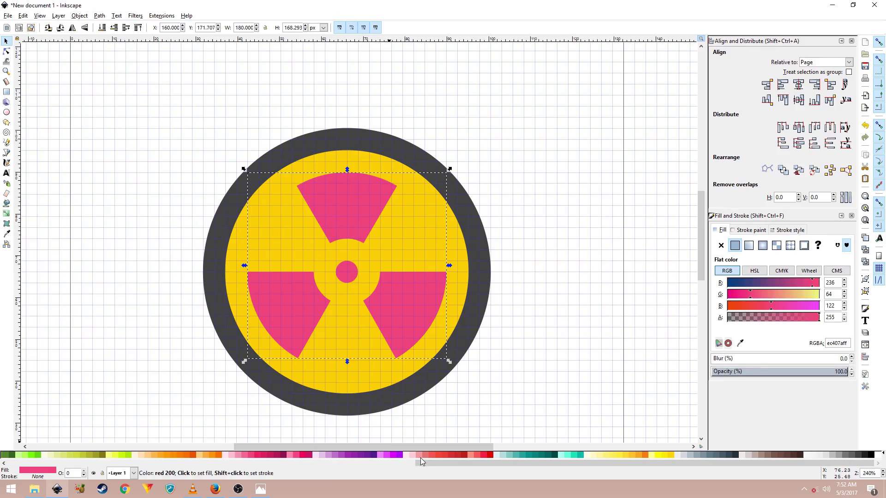
click(862, 457)
click(276, 117)
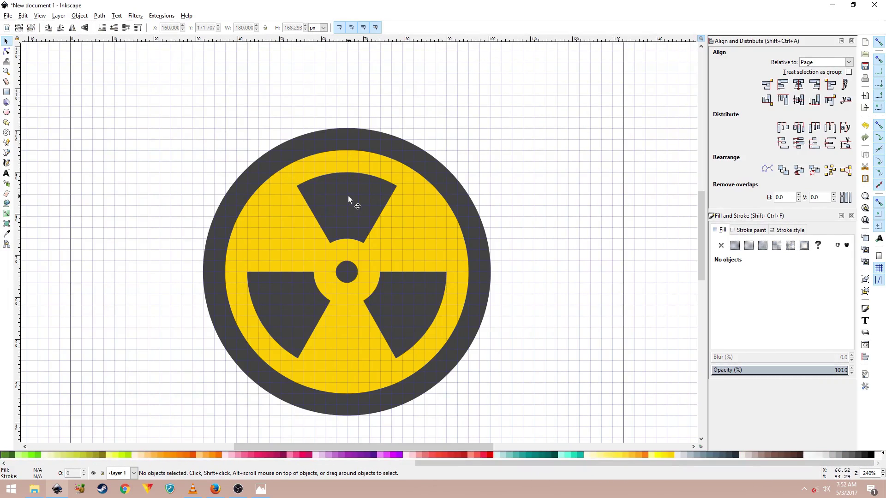
Step: Select the dark trefoil, paste yellow into its fill and undo it, then reselect it
drag(155, 103, 515, 425)
click(175, 138)
scroll(466, 326, down, 1)
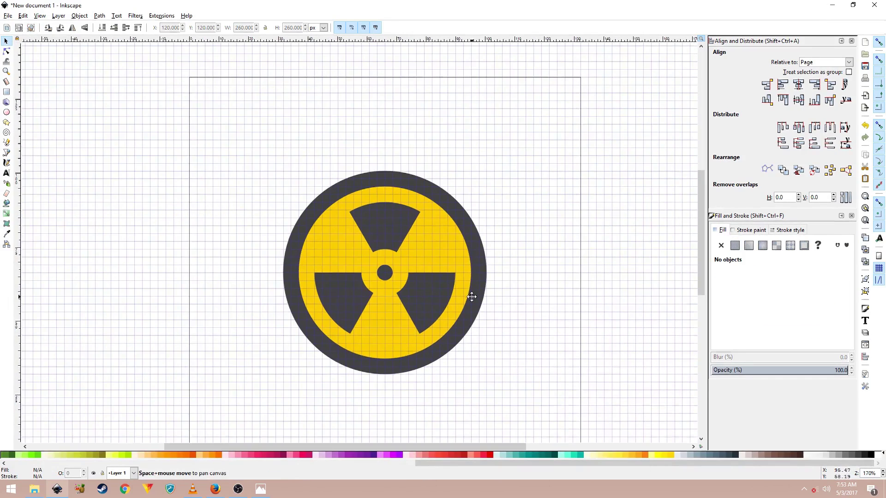
scroll(394, 304, up, 1)
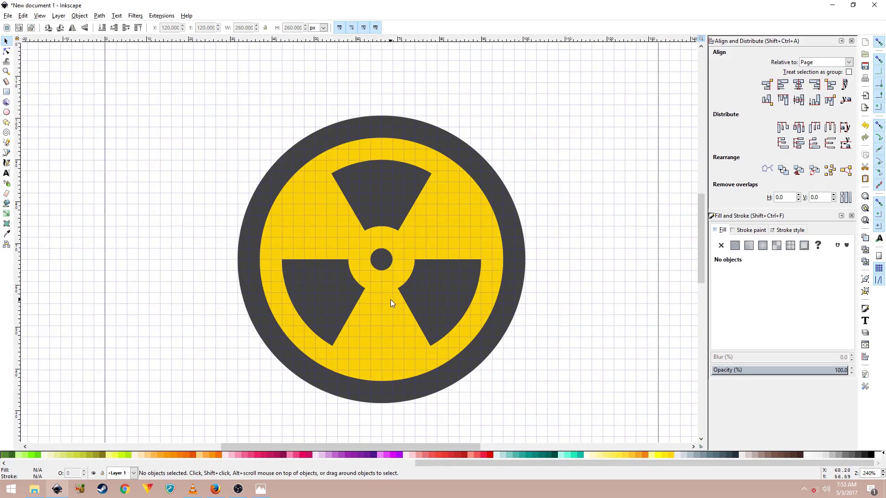
scroll(390, 298, up, 1)
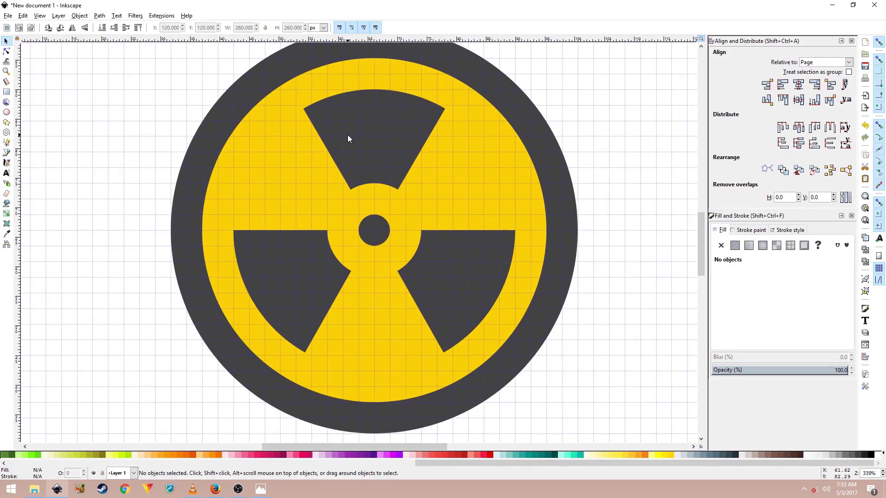
click(348, 135)
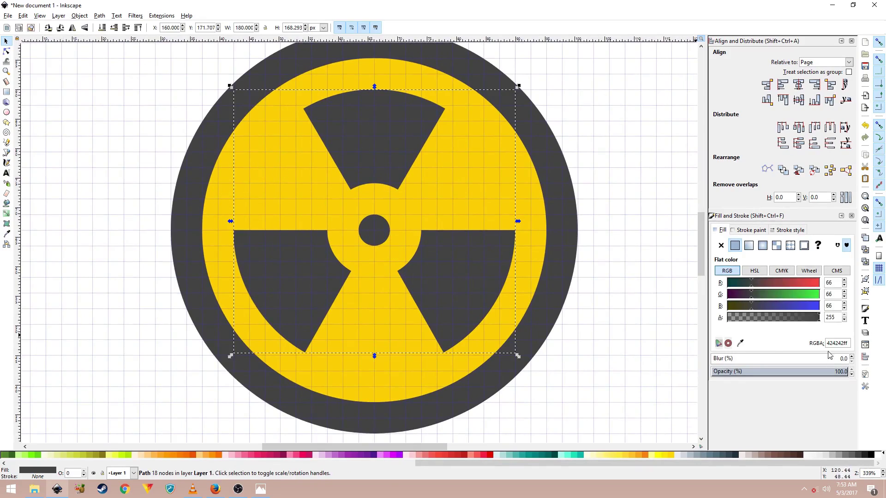
right_click(844, 346)
click(813, 369)
key(ctrl+z)
click(90, 101)
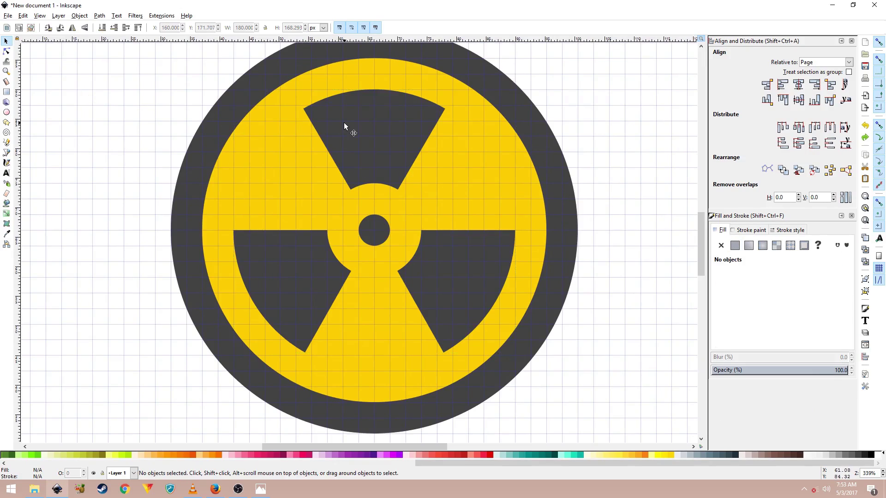
click(345, 125)
Step: Open Drop Shadow and set a semi-transparent white blur colour with lowered opacity
click(135, 16)
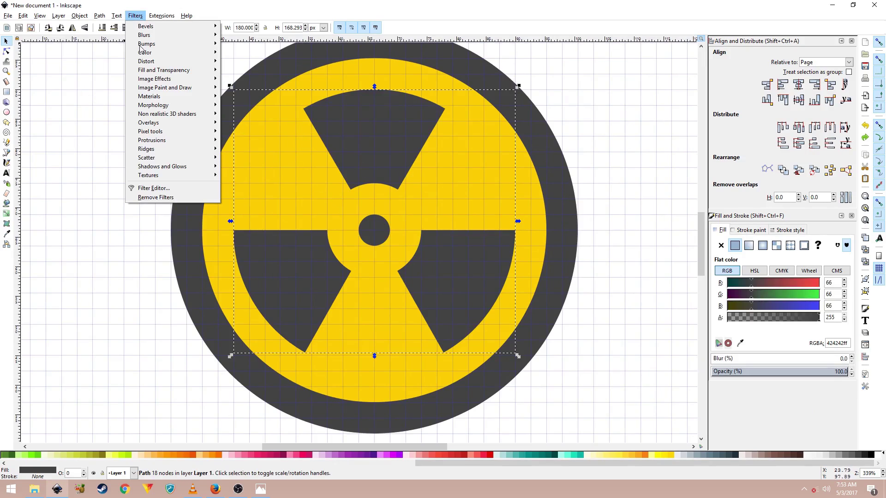
mouse_move(196, 167)
click(246, 184)
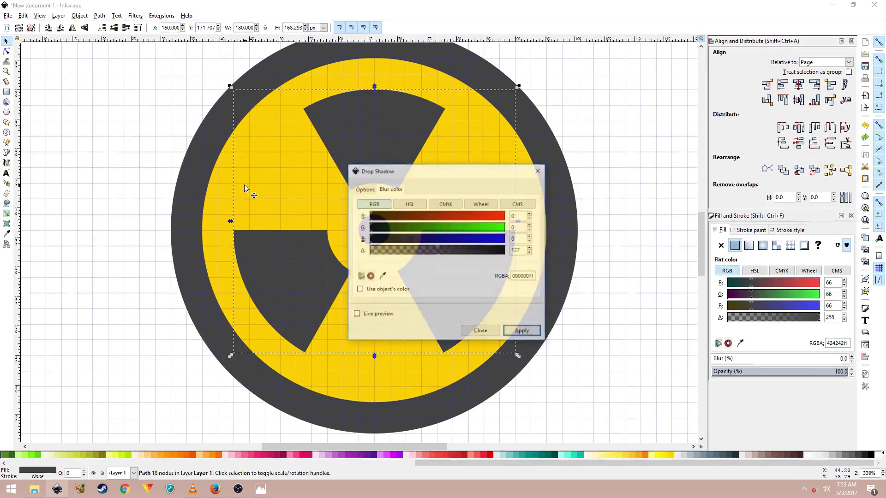
click(388, 191)
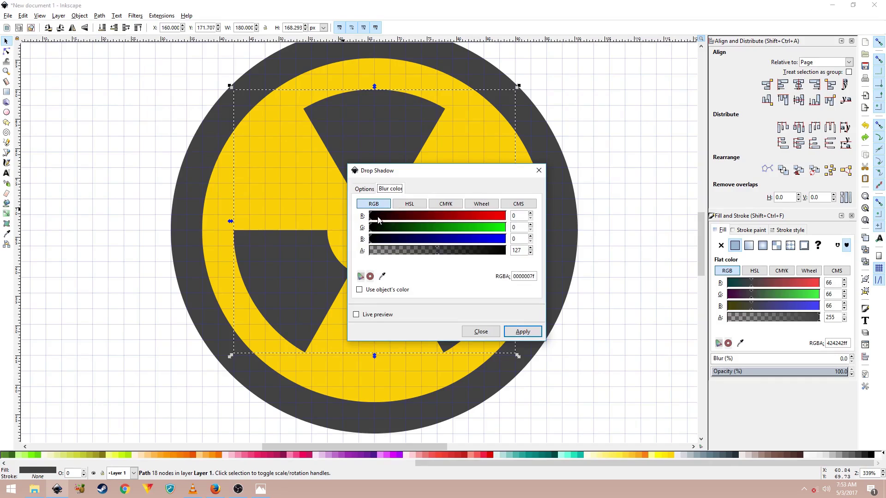
drag(379, 216, 517, 243)
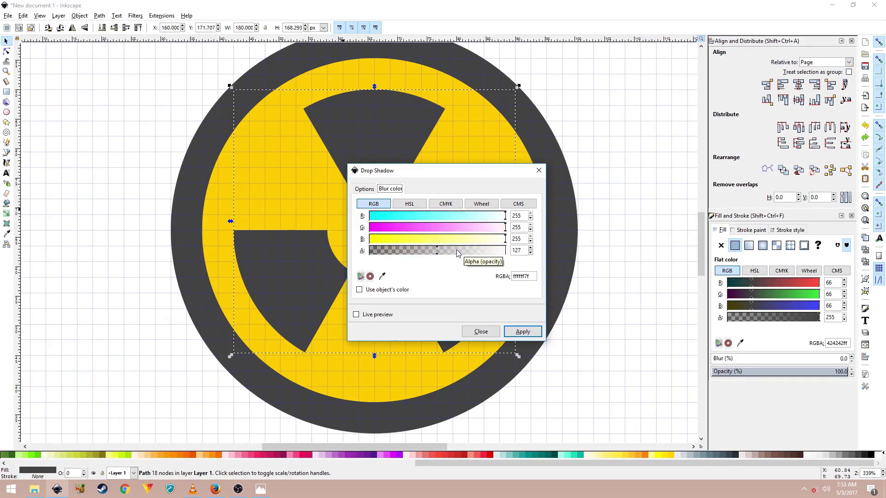
click(445, 204)
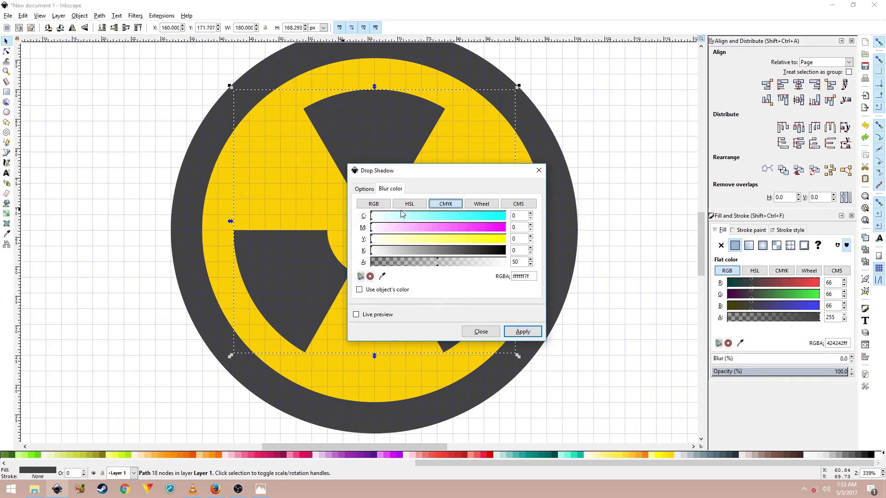
drag(446, 268, 433, 268)
Step: Keep blur 0, vertical offset 1 and Outer type, then apply and close
click(364, 190)
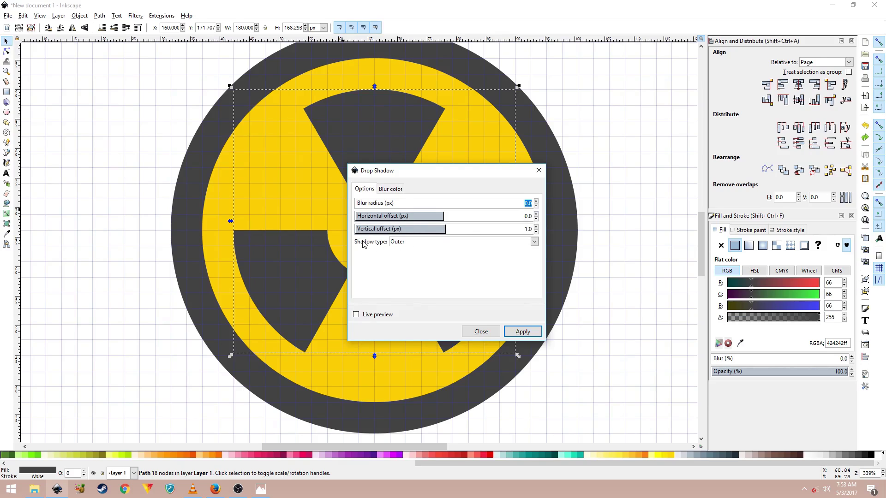
click(397, 245)
click(397, 246)
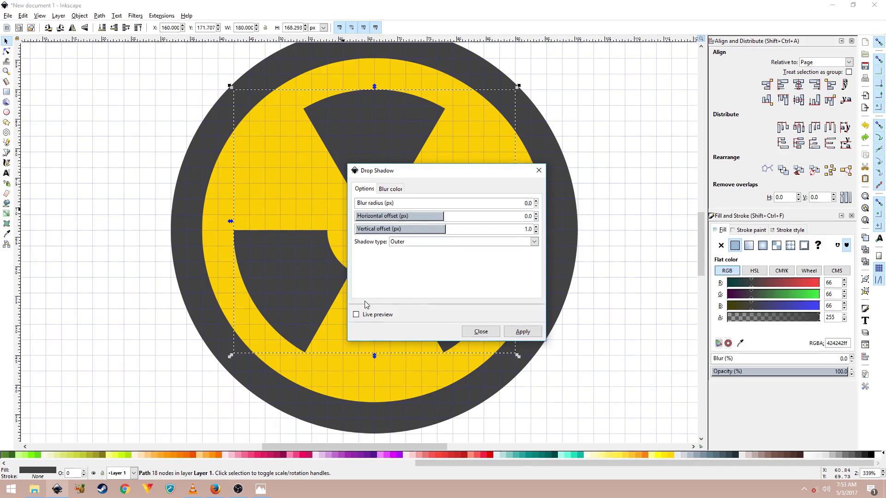
click(518, 338)
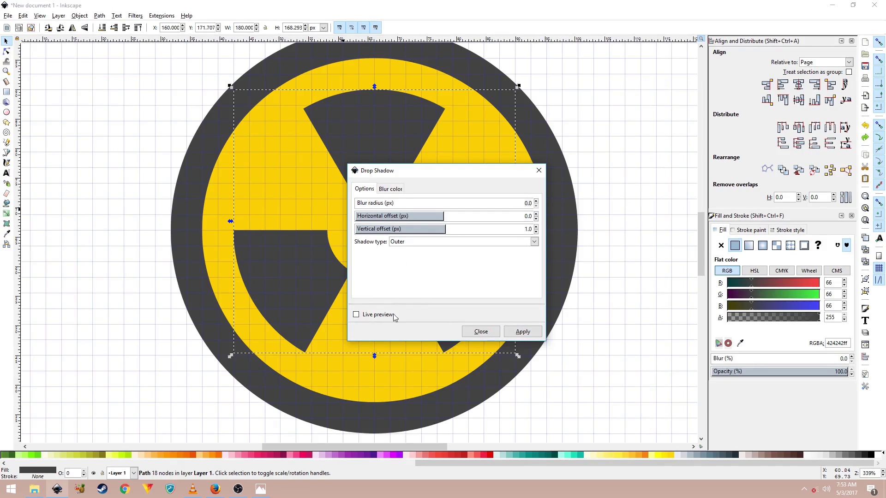
ctrl+scroll(309, 347, up, 5)
click(356, 315)
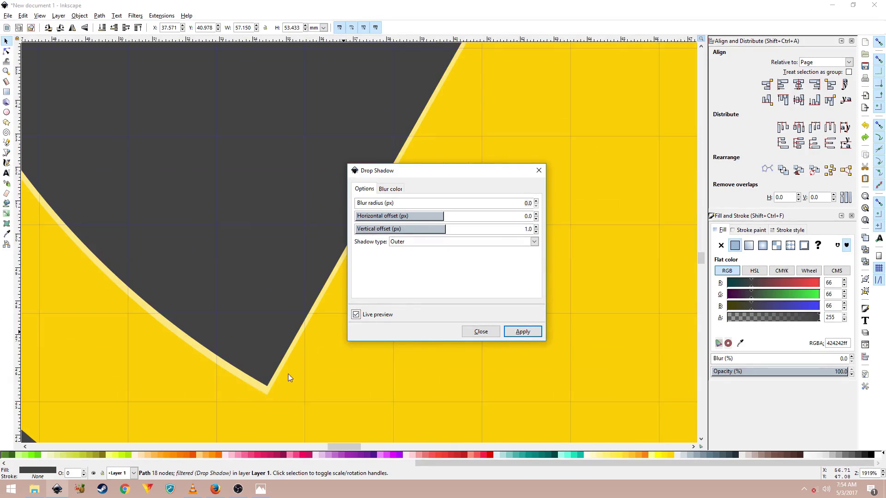
click(519, 336)
click(488, 332)
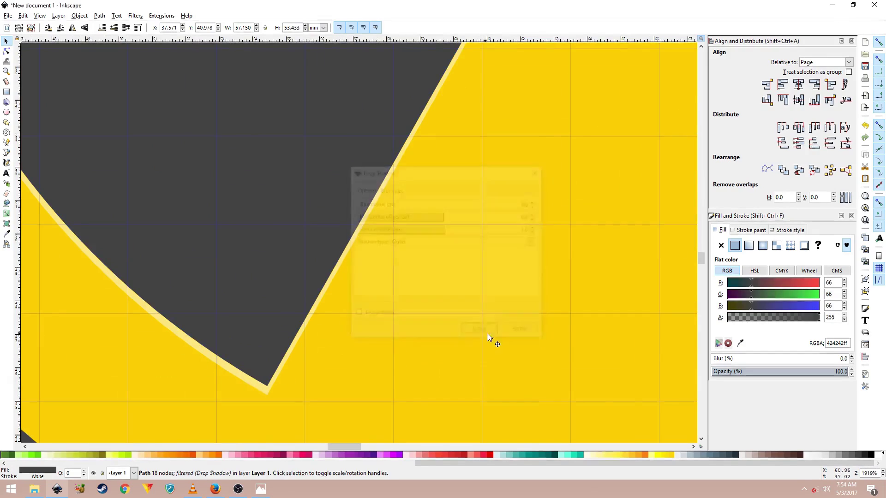
scroll(484, 337, down, 5)
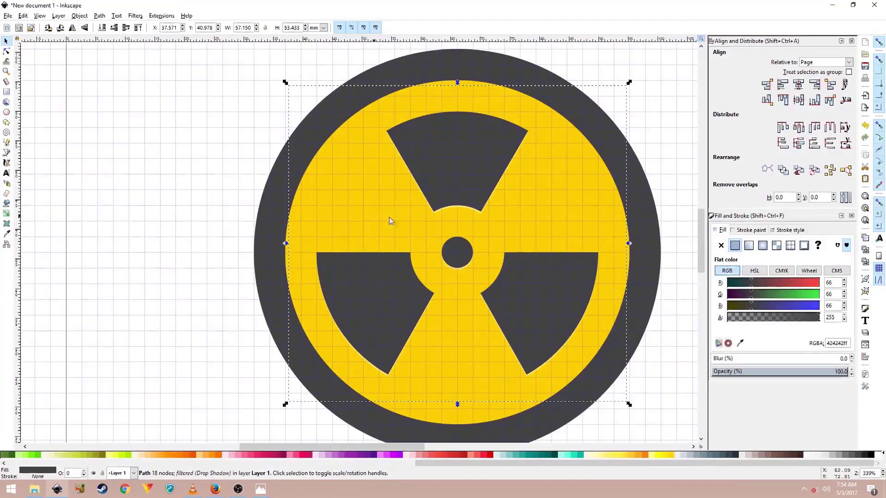
Step: Reopen Drop Shadow and paste fbd200ff as the blur colour
drag(389, 219, 308, 283)
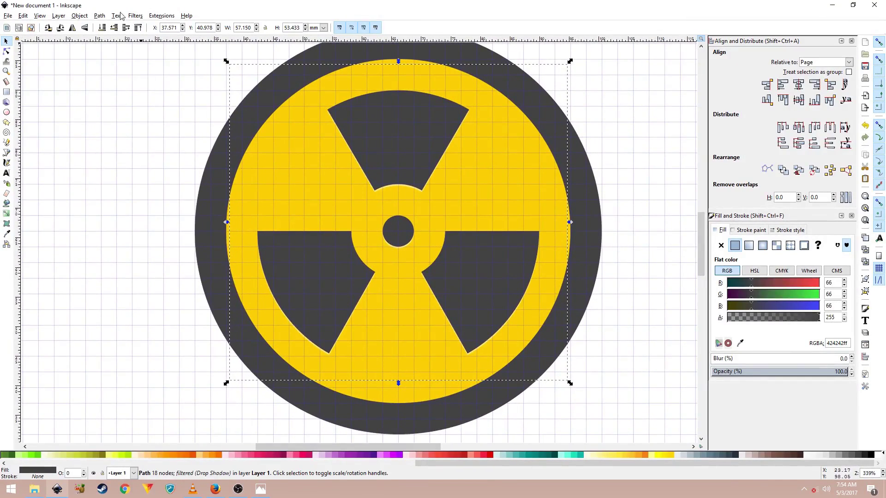
click(136, 16)
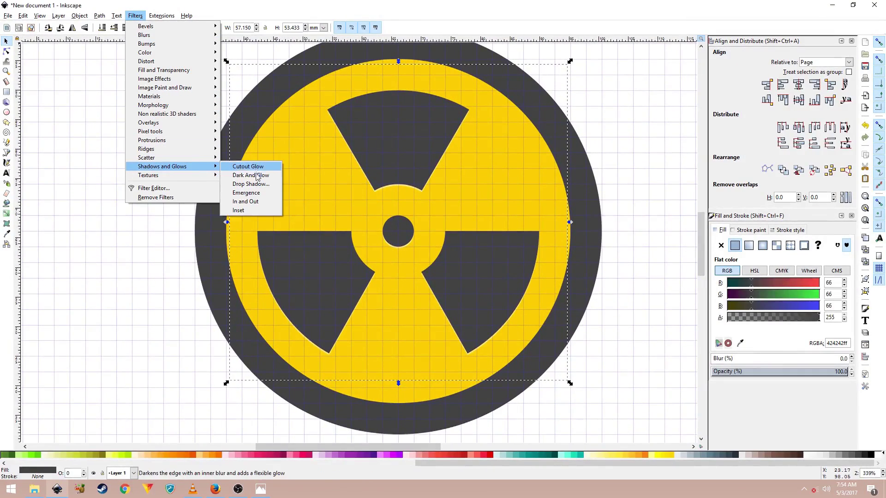
click(257, 184)
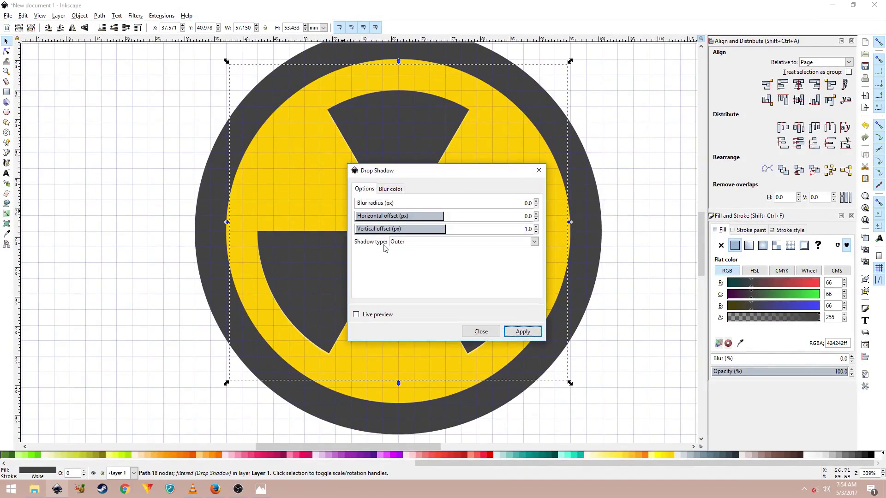
click(420, 246)
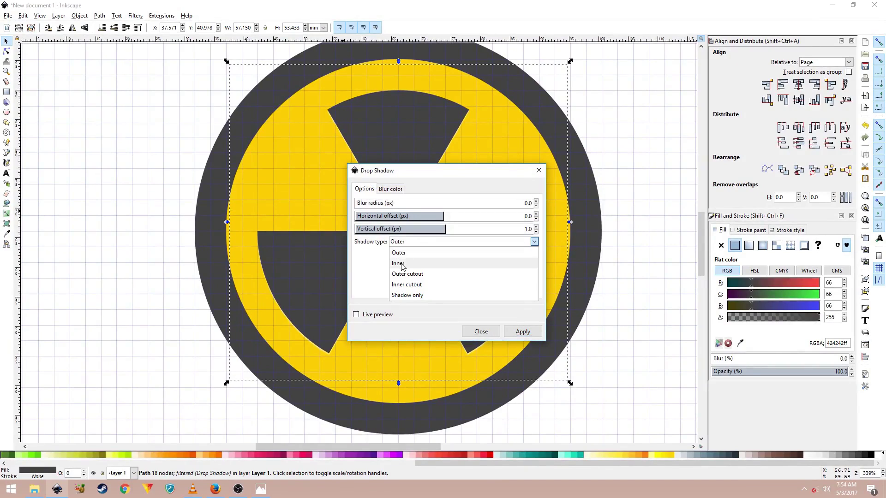
click(403, 267)
click(390, 188)
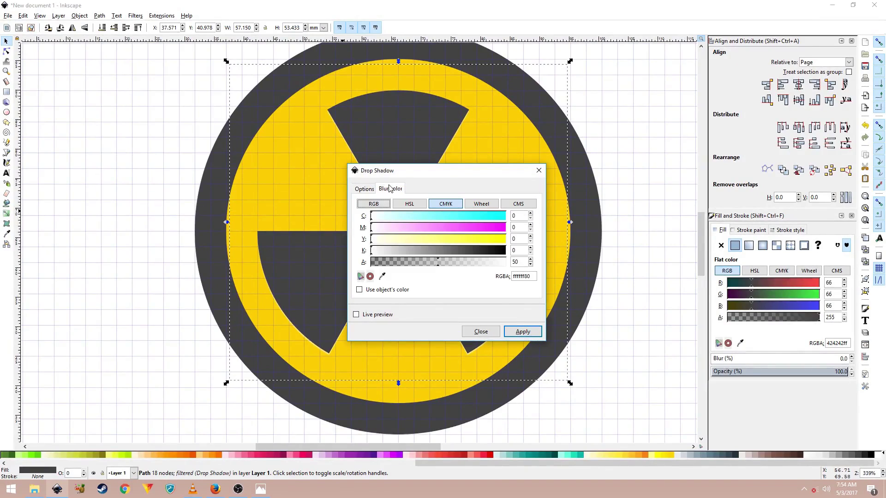
double_click(520, 277)
right_click(520, 276)
click(532, 302)
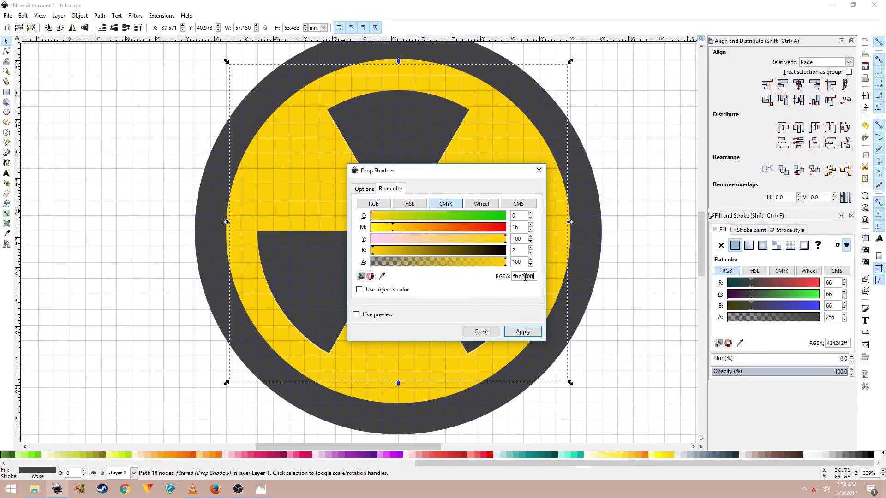
Step: Raise Magenta to 33 to turn the shadow orange, previewing it on the symbol
drag(417, 175, 490, 169)
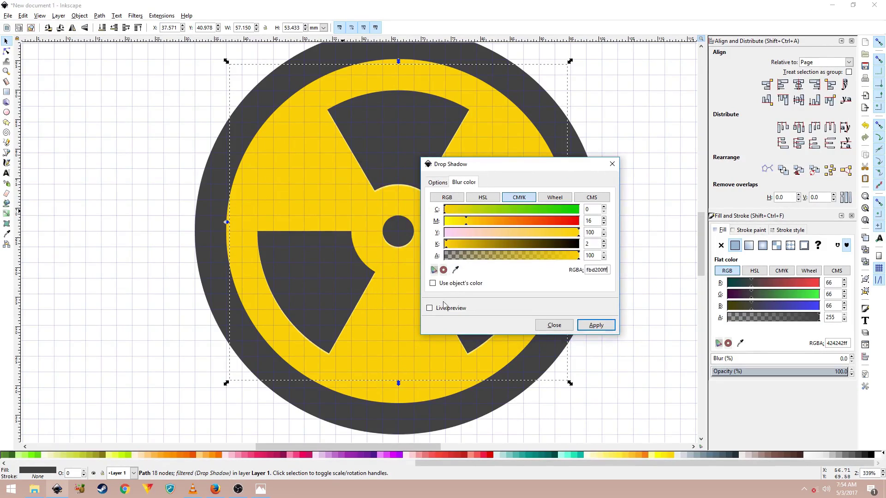
click(430, 308)
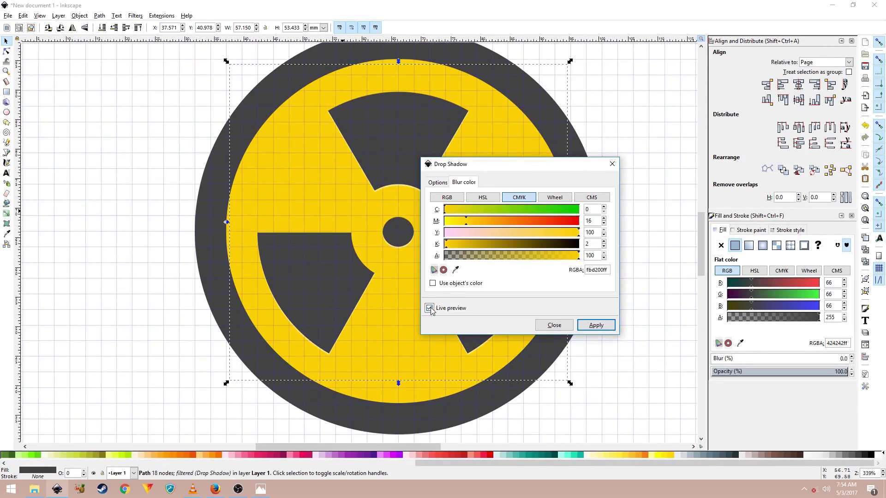
scroll(320, 228, up, 4)
click(429, 308)
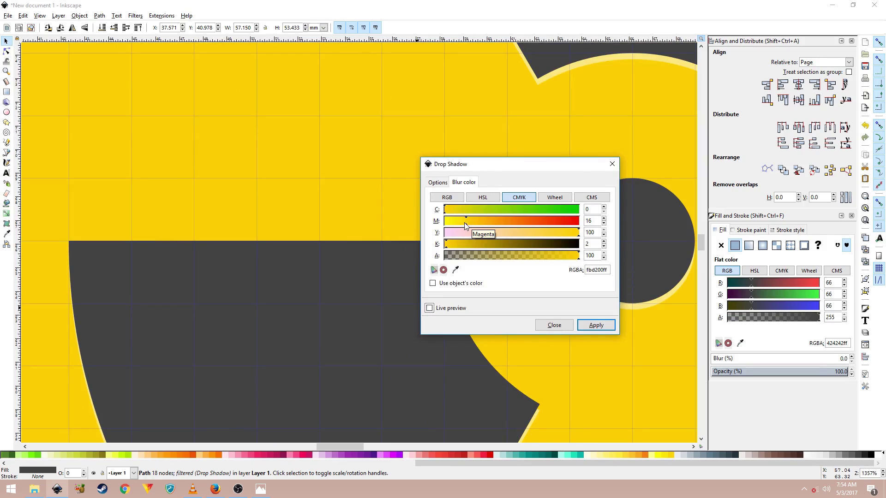
drag(464, 222, 488, 223)
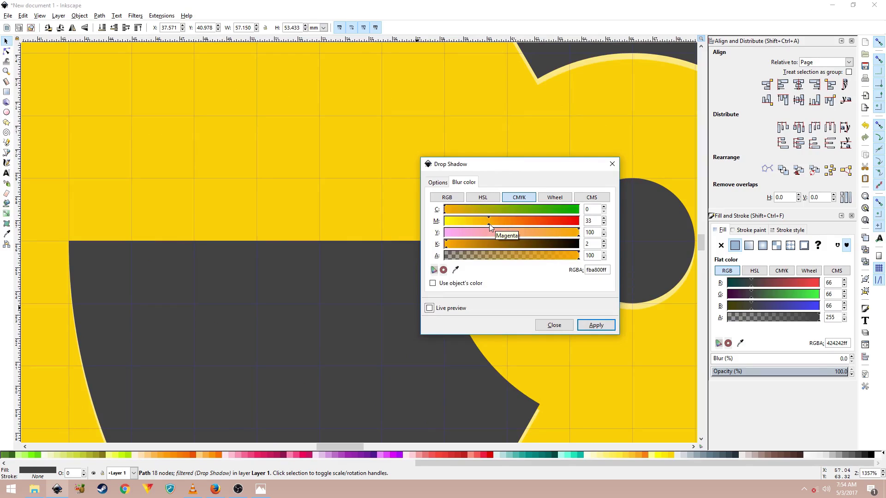
click(430, 308)
click(429, 308)
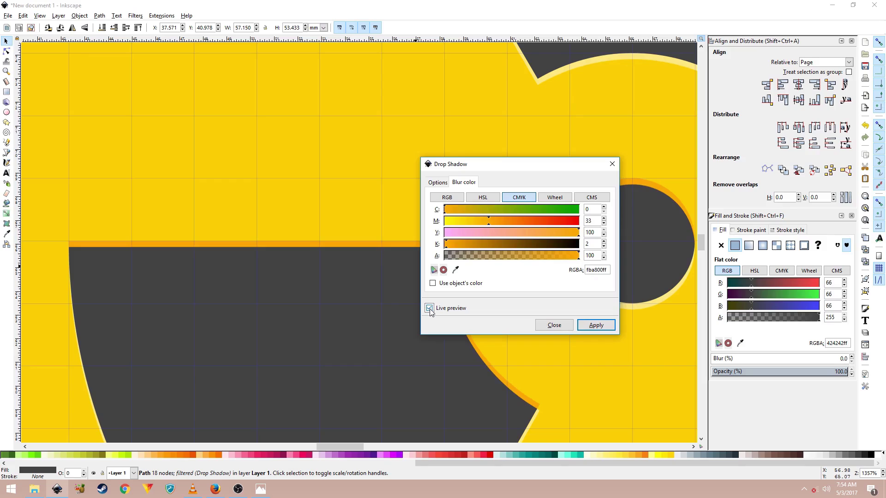
Step: Copy the orange fba800ff value, then apply the shadow and close the dialog
double_click(589, 271)
right_click(590, 271)
click(606, 286)
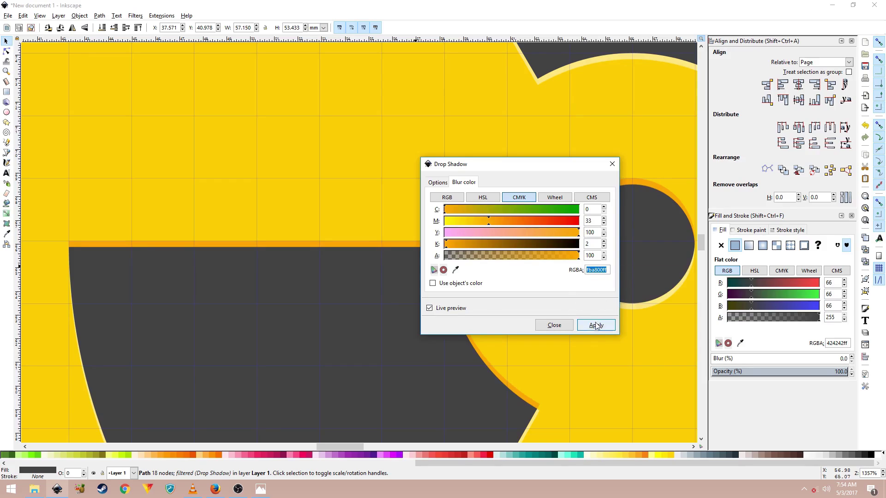
click(596, 326)
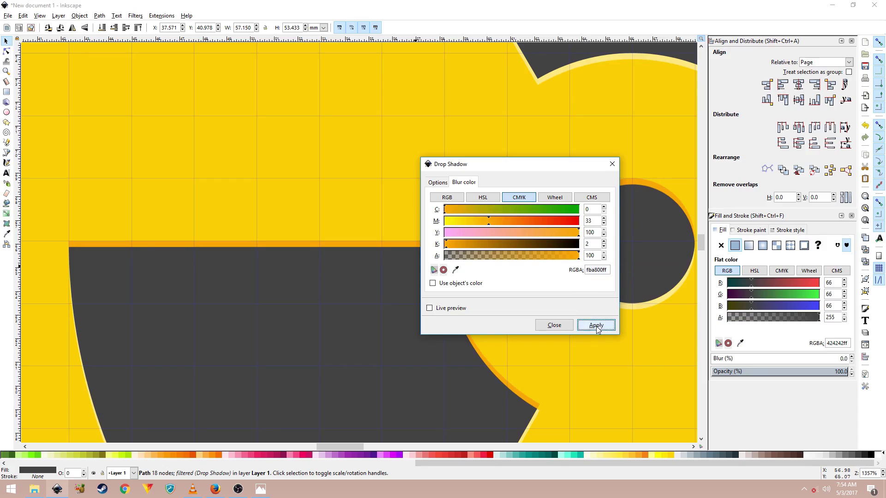
click(558, 329)
Step: Select the yellow disc and set its stroke width to 1 px
scroll(524, 320, down, 3)
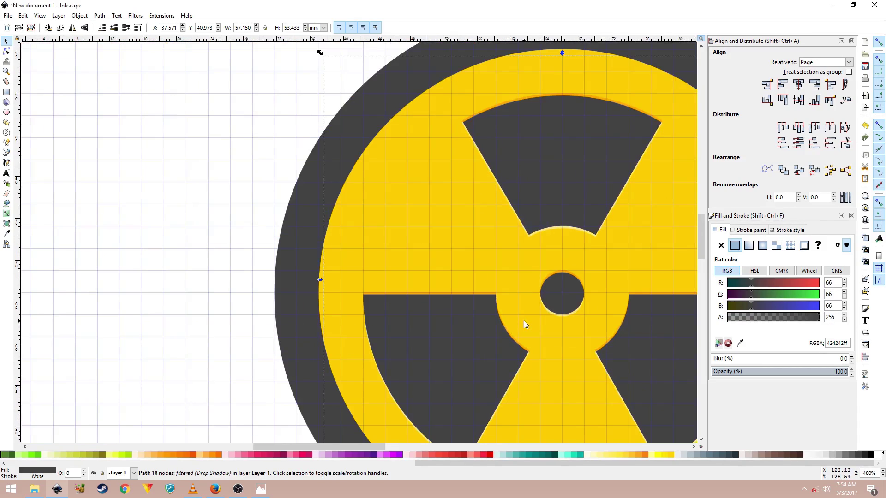
scroll(524, 320, down, 3)
key(Escape)
scroll(342, 214, up, 2)
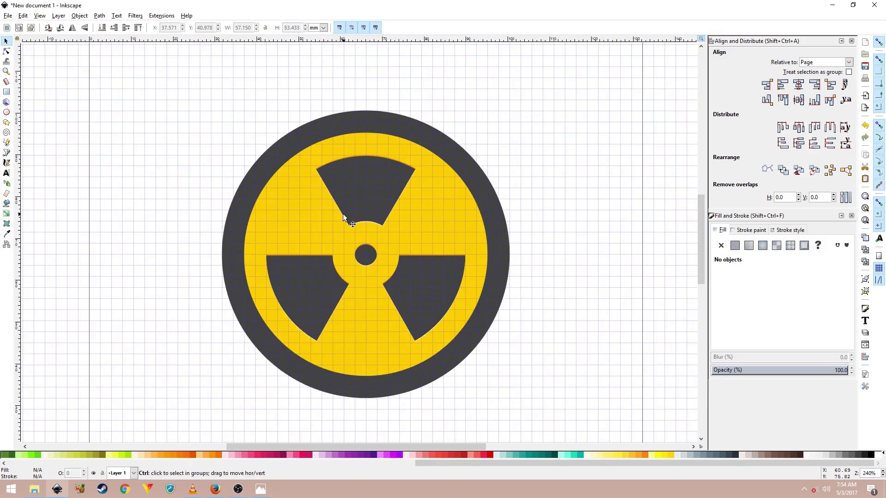
click(462, 245)
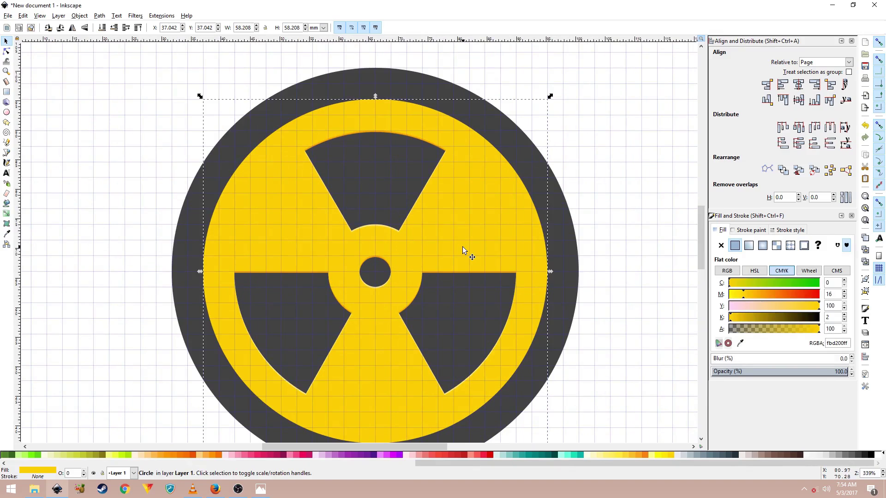
mouse_move(462, 246)
mouse_down()
mouse_move(483, 242)
mouse_move(465, 242)
mouse_up()
click(789, 230)
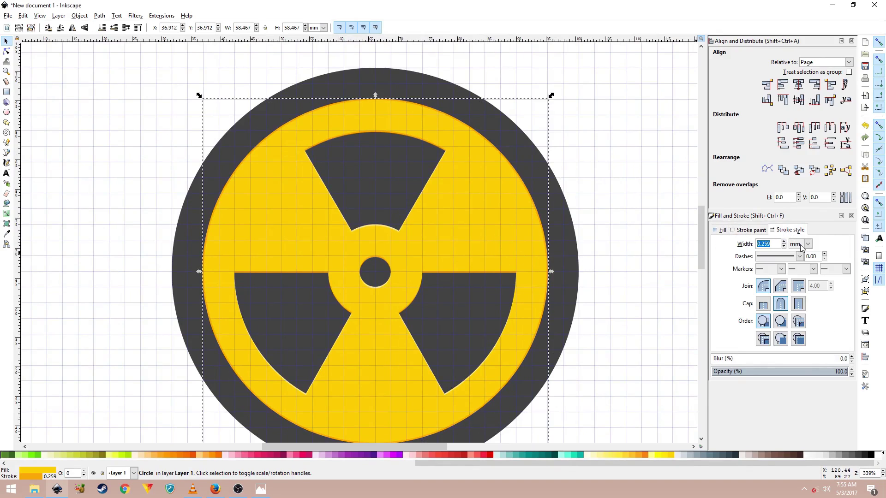
click(801, 246)
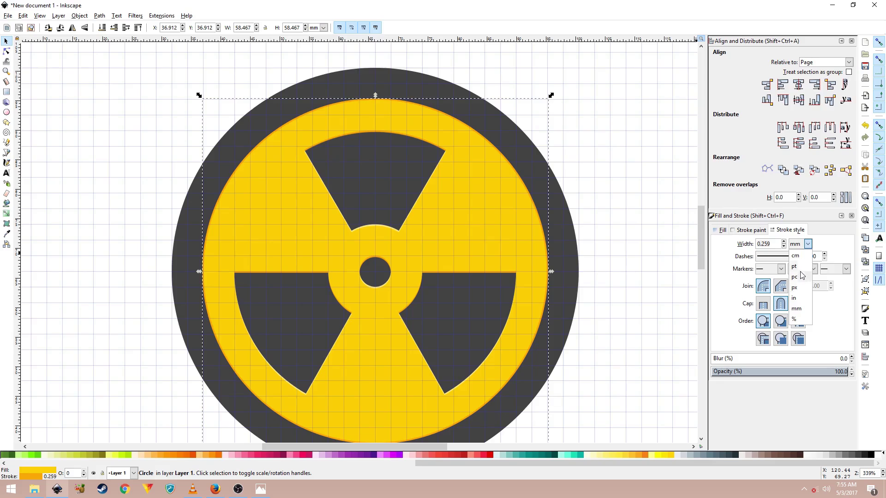
click(794, 287)
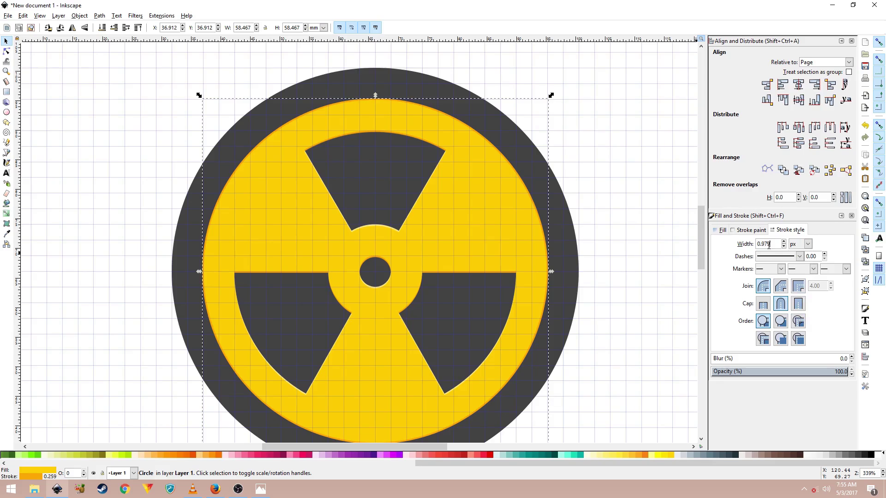
text(1)
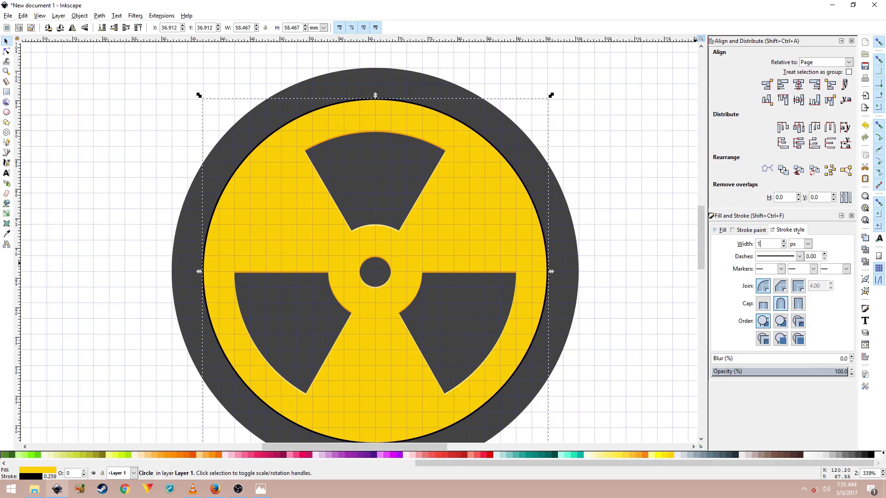
key(Return)
Step: Paste fba800ff as the disc's stroke colour, then deselect
click(748, 230)
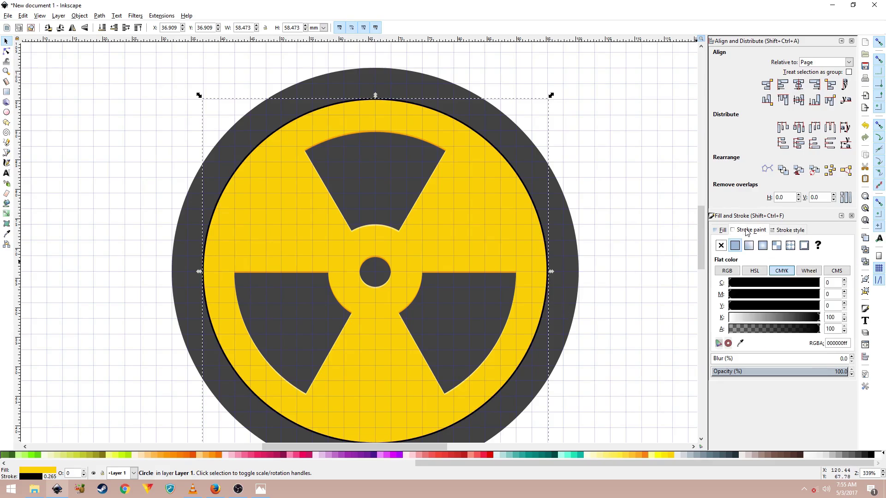
double_click(836, 344)
right_click(836, 345)
click(774, 369)
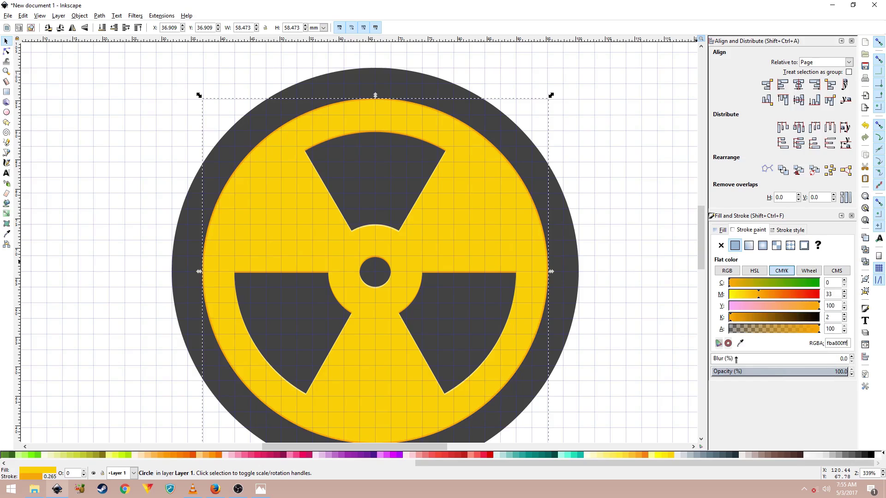
click(614, 240)
Step: Select the dark outer circle and open Drop Shadow, setting a black blur colour
ctrl+scroll(494, 300, down, 1)
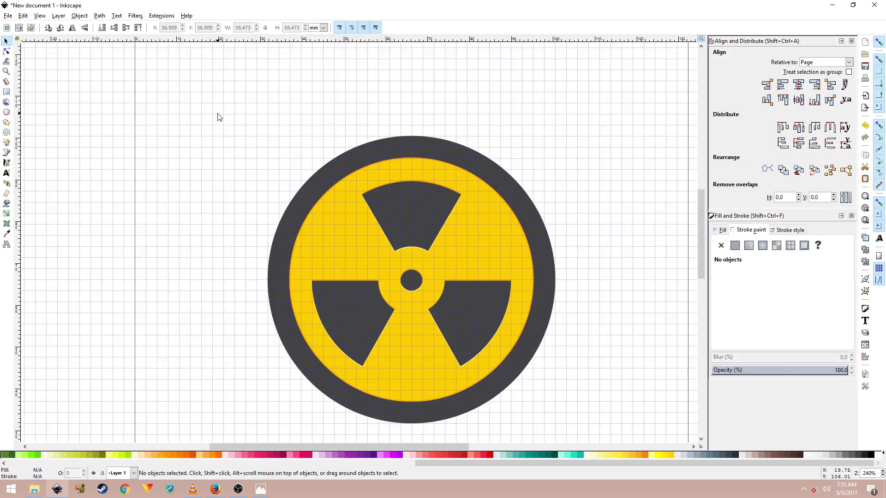
click(290, 207)
click(270, 253)
click(274, 245)
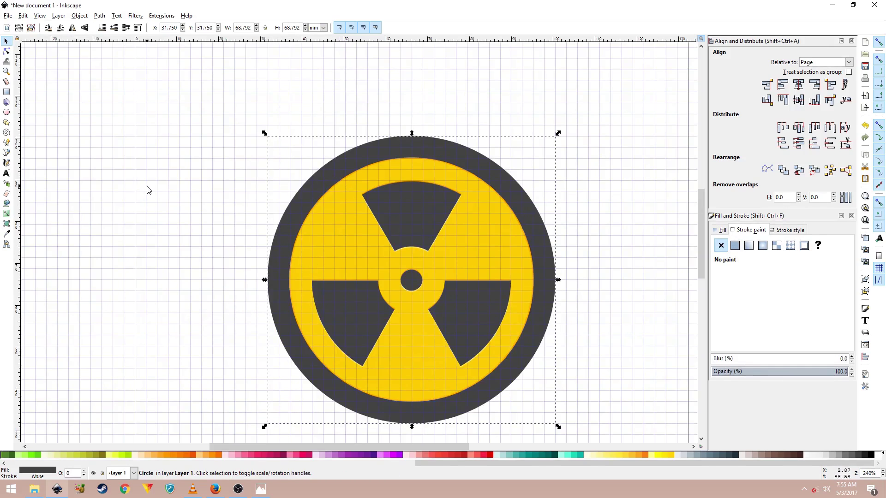
click(156, 16)
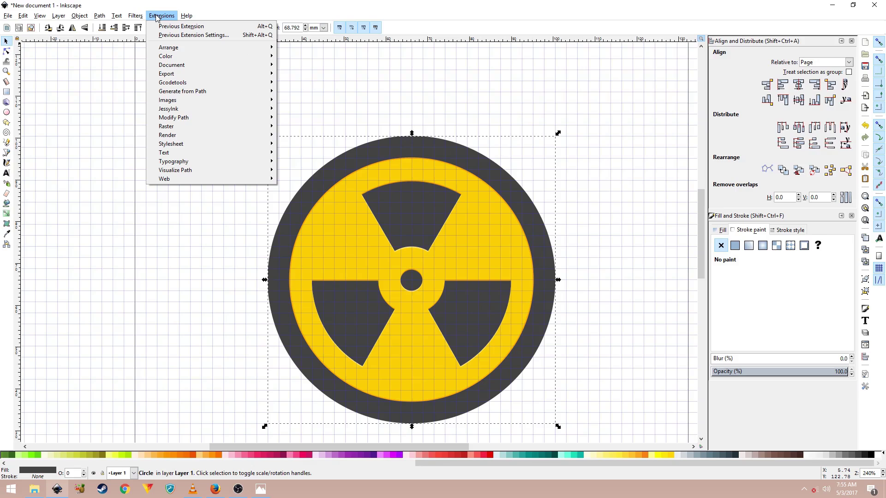
mouse_move(135, 16)
mouse_move(197, 166)
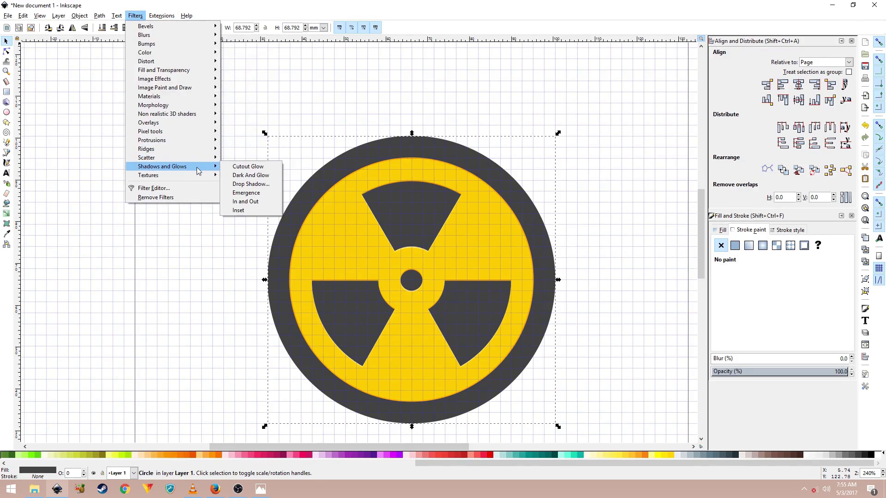
click(249, 184)
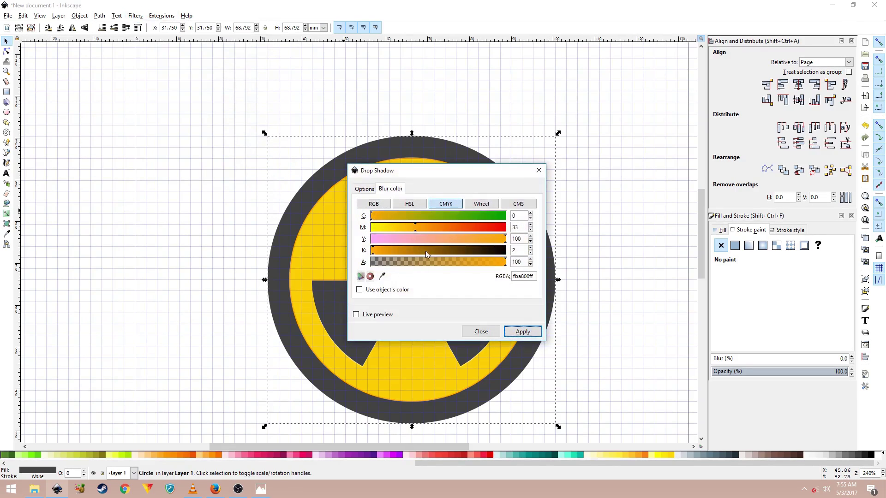
drag(402, 216, 508, 240)
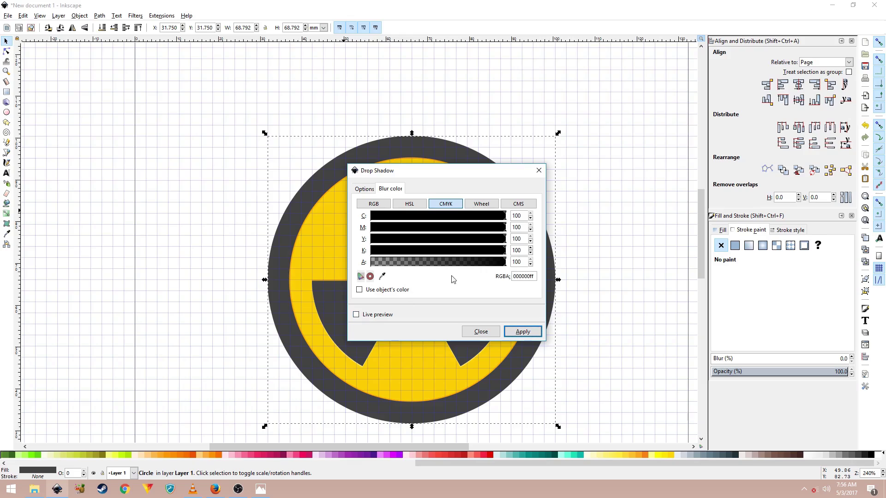
Step: Choose the Outer type with black at low alpha (0000002f), then apply and close
click(374, 193)
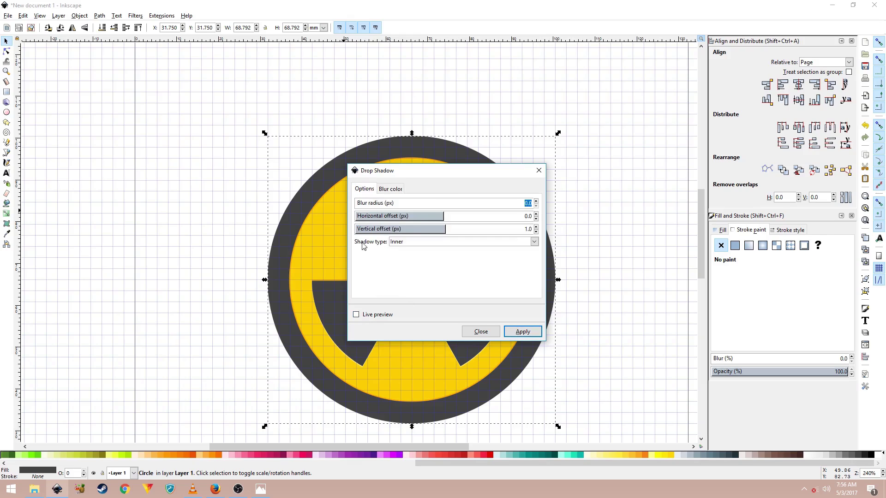
click(399, 243)
click(402, 253)
click(384, 190)
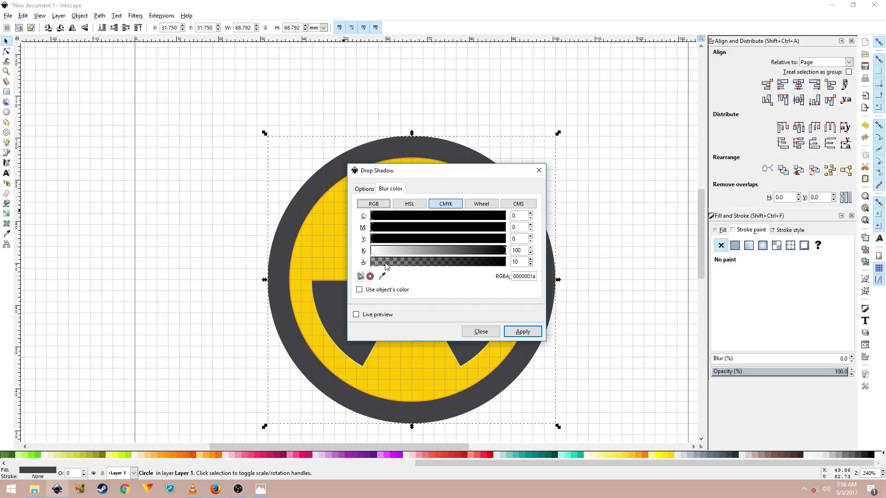
drag(385, 263, 395, 267)
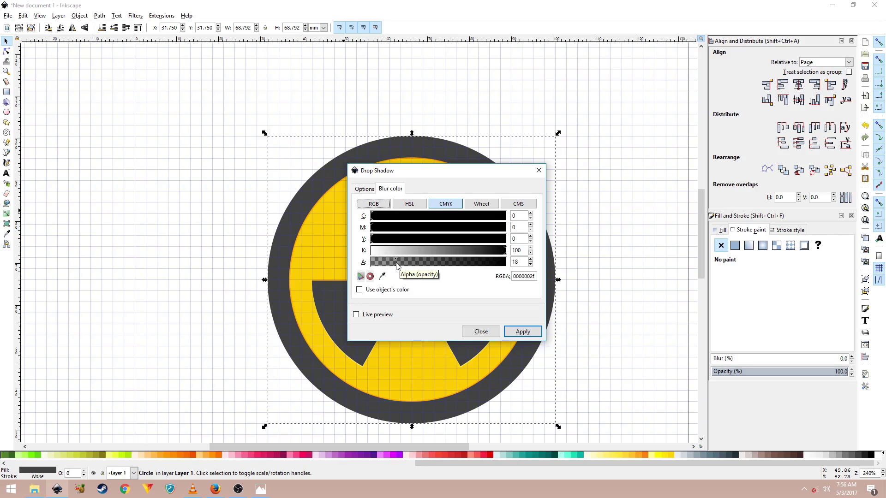
click(357, 315)
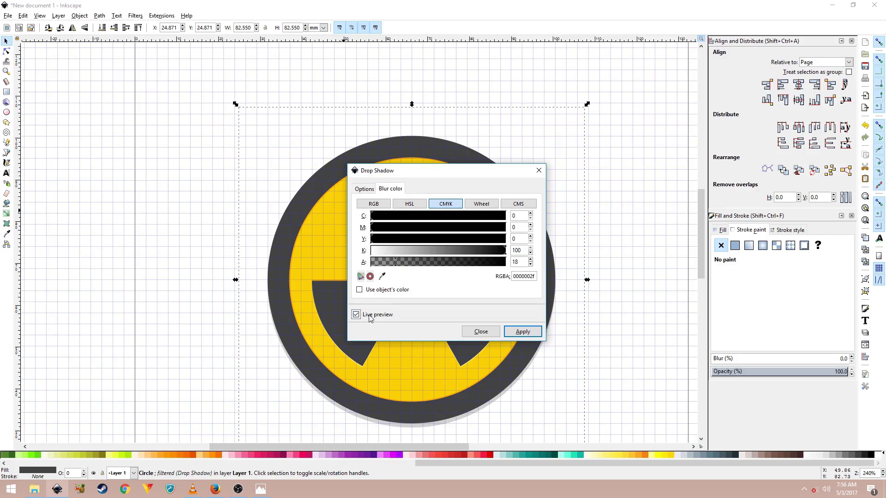
click(522, 331)
click(495, 333)
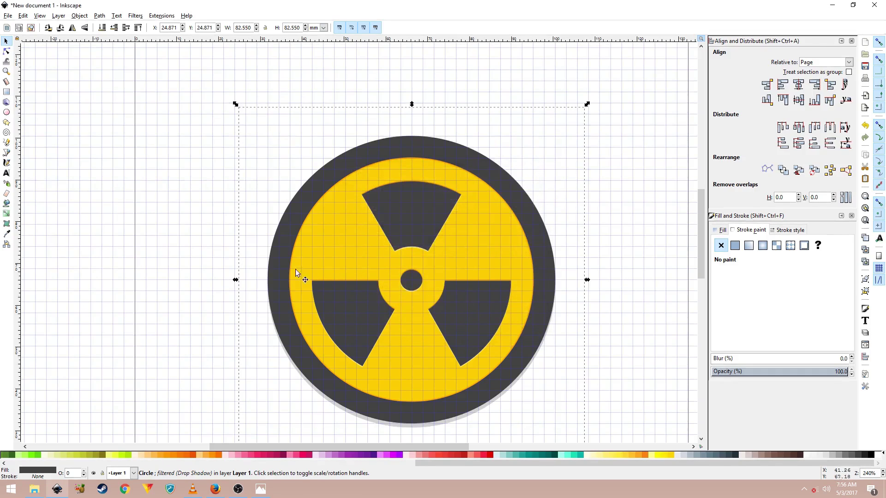
Step: Turn off View > Page Grid and zoom around to inspect the finished emblem
click(180, 145)
scroll(402, 316, down, 1)
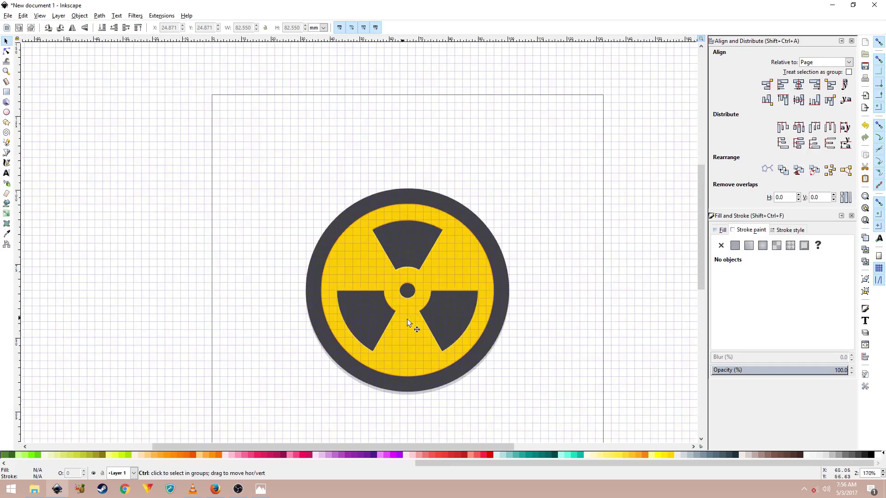
click(41, 16)
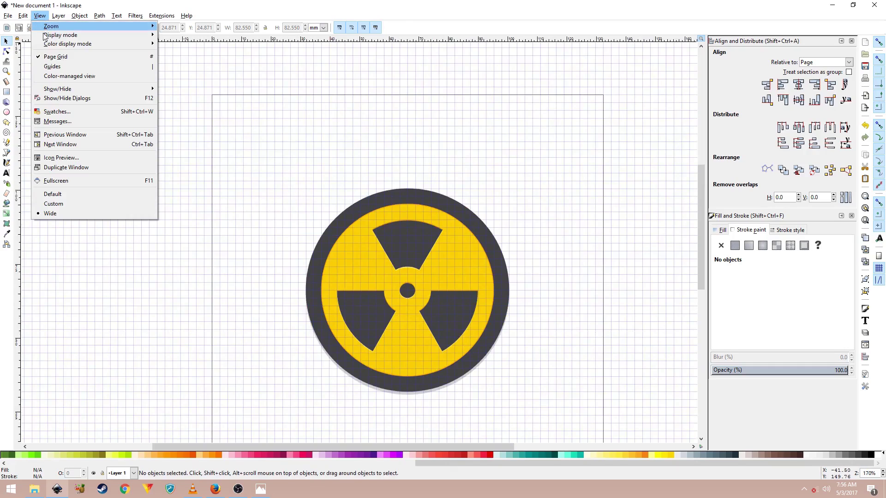
click(55, 57)
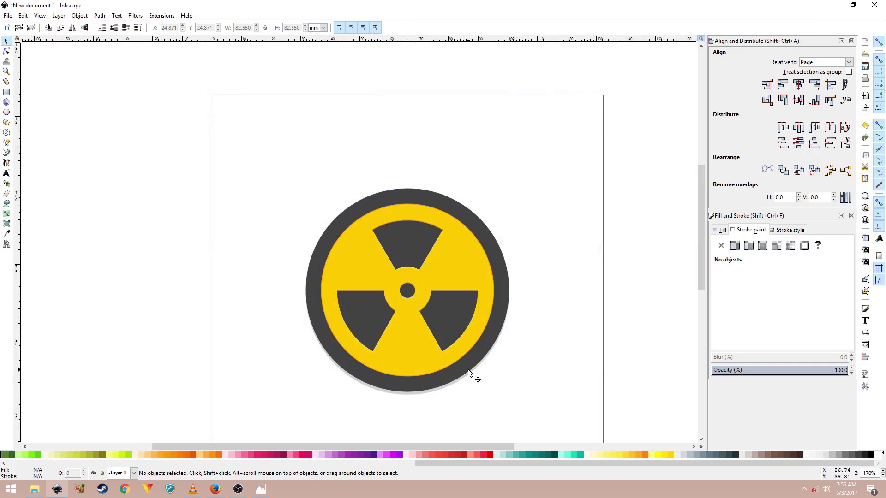
scroll(430, 329, up, 2)
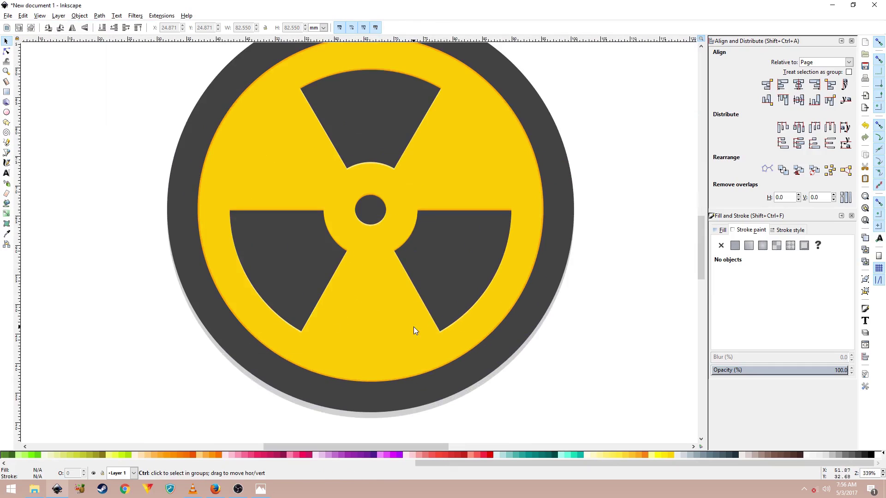
scroll(413, 327, down, 1)
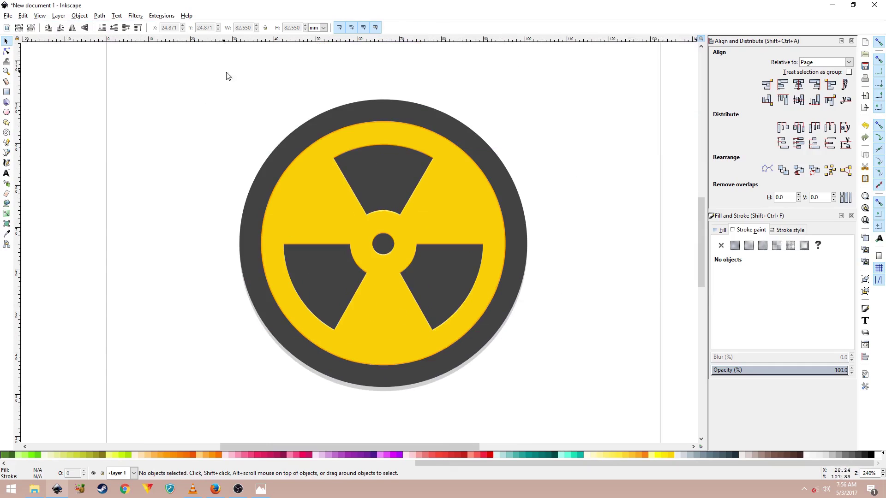
drag(249, 83, 574, 415)
click(190, 203)
scroll(327, 284, down, 1)
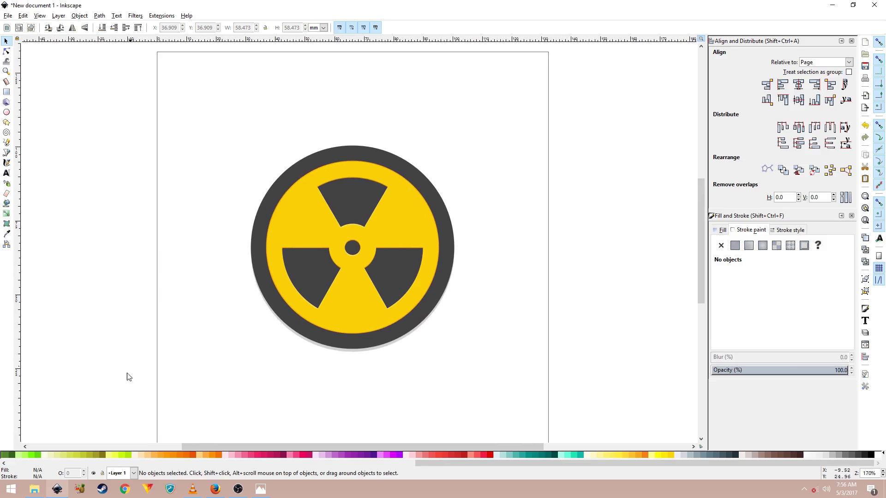
Step: Open Pictures > Saved Pictures in File Explorer and drop rect4601 onto the canvas
click(42, 484)
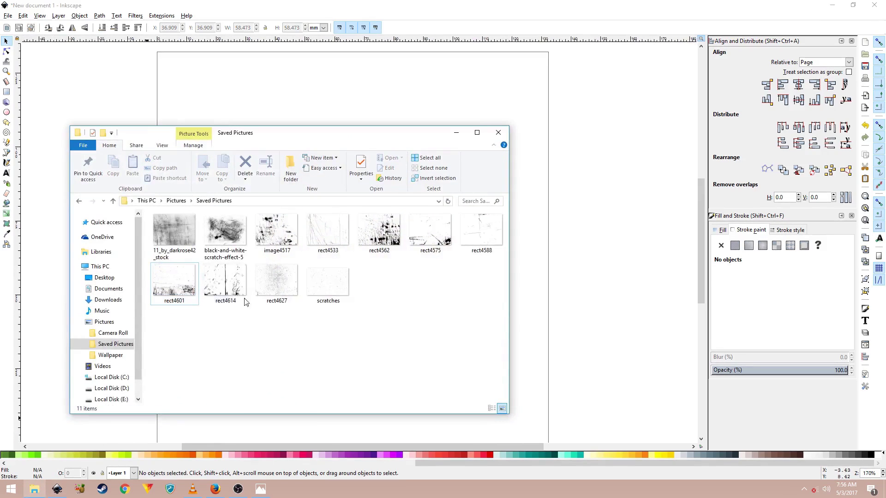
drag(242, 137, 230, 113)
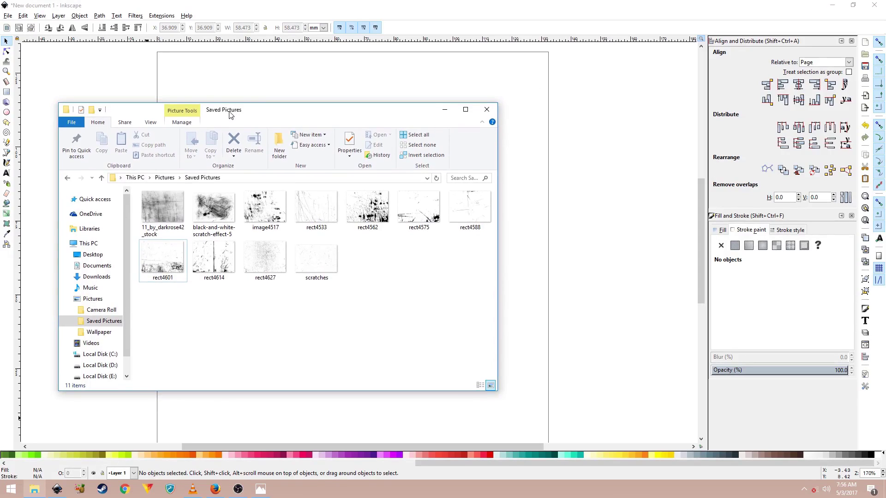
drag(239, 113, 272, 89)
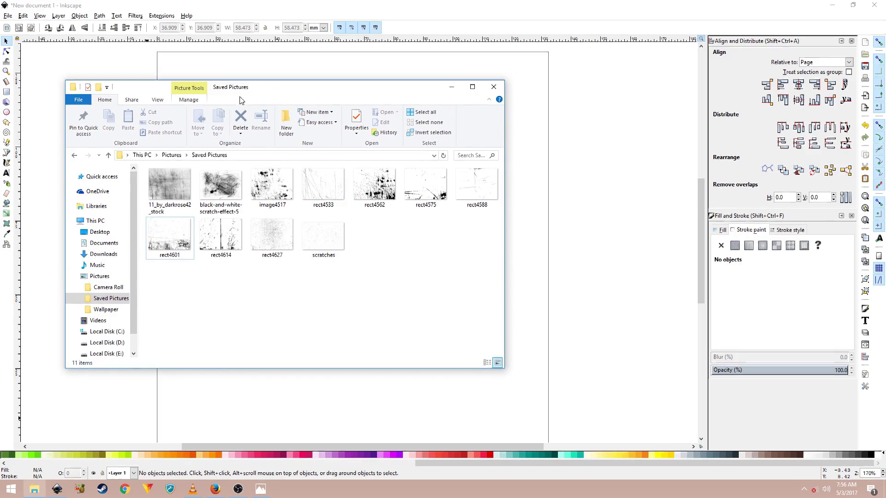
drag(238, 91, 223, 71)
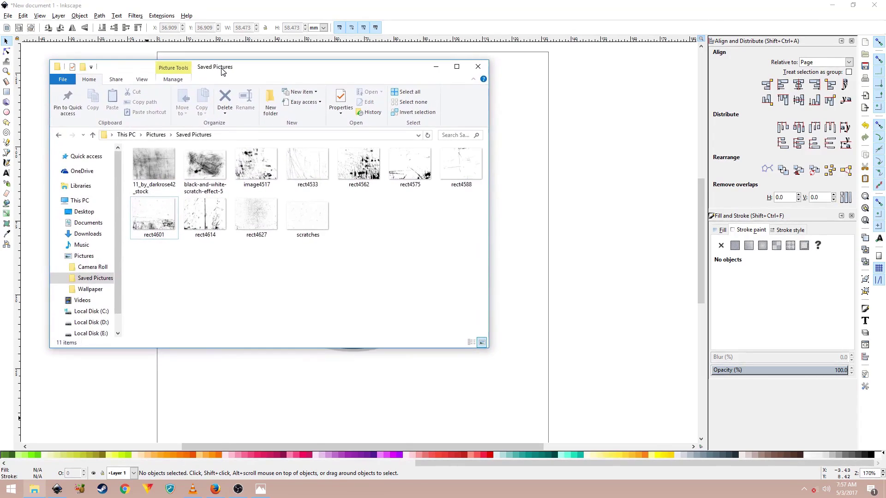
click(209, 229)
drag(234, 73, 295, 82)
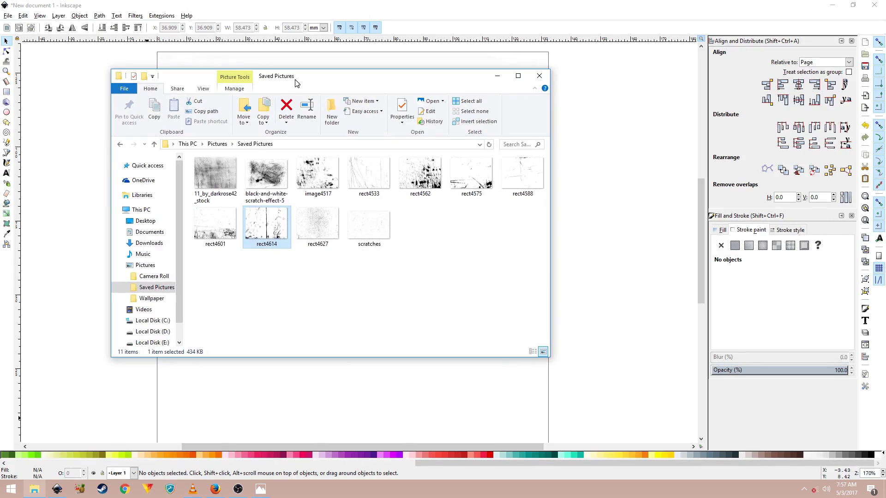
drag(215, 225, 574, 286)
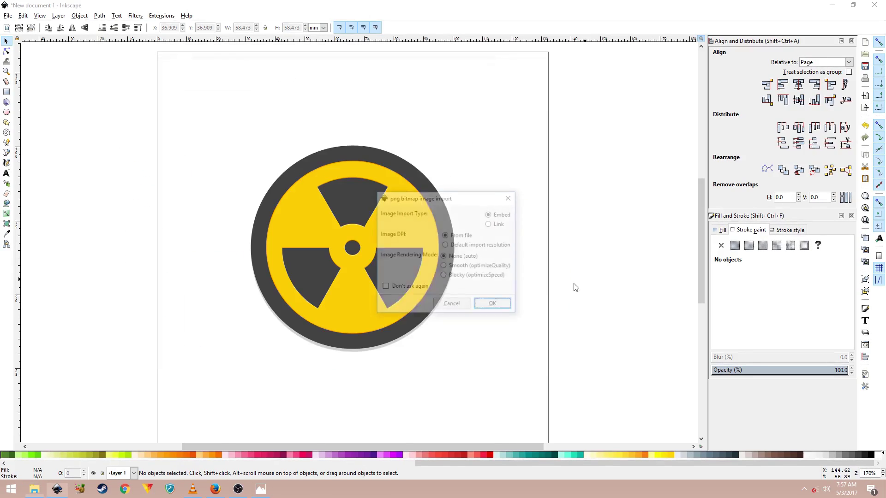
Step: Embed the speckled texture PNG with the default import settings
click(494, 306)
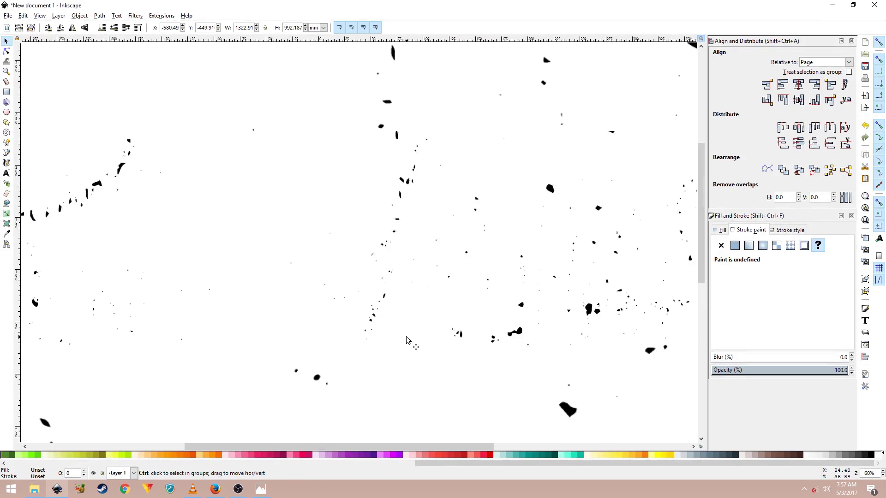
scroll(407, 341, down, 6)
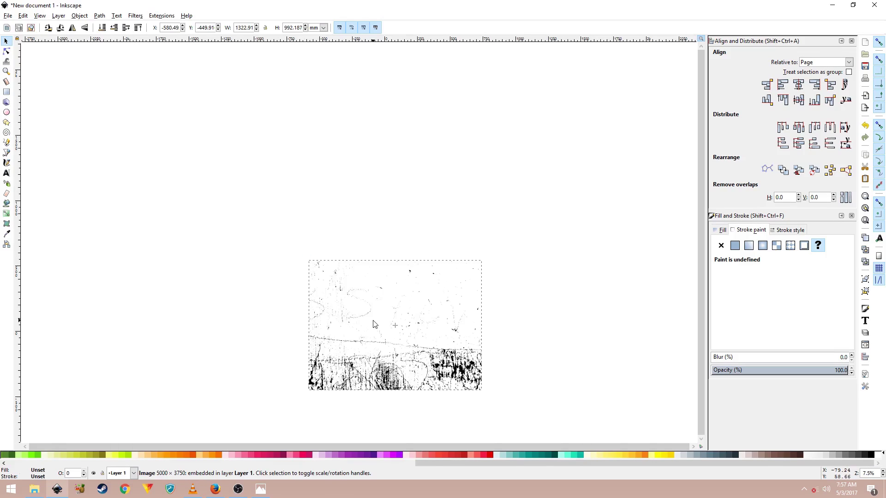
scroll(374, 324, up, 1)
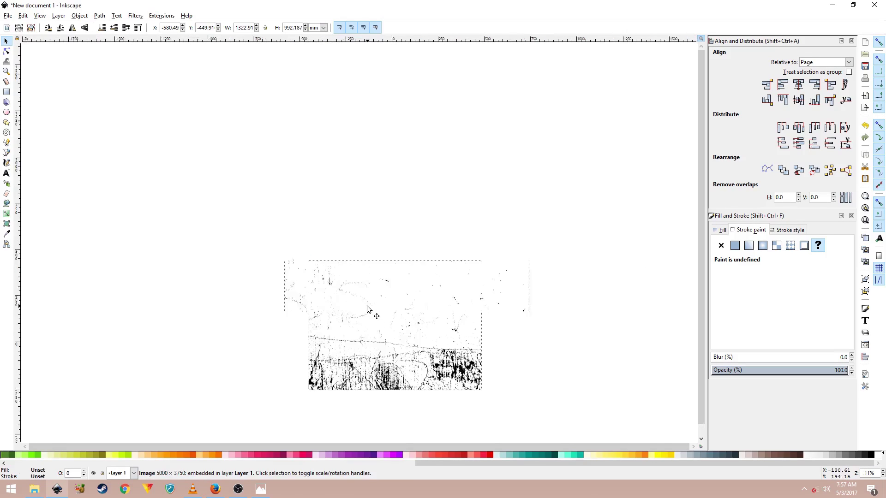
scroll(368, 309, up, 2)
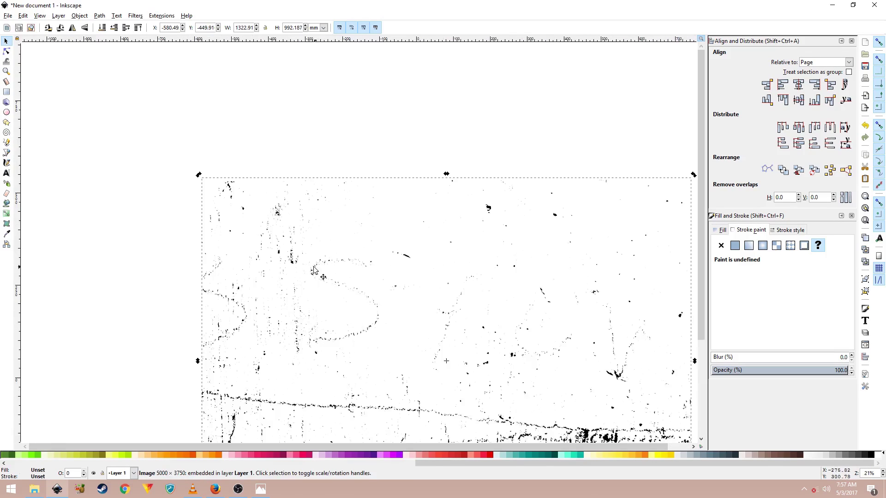
Step: With snapping off, scale the texture image down to about 8% (114.819 × 86.114 mm)
click(878, 43)
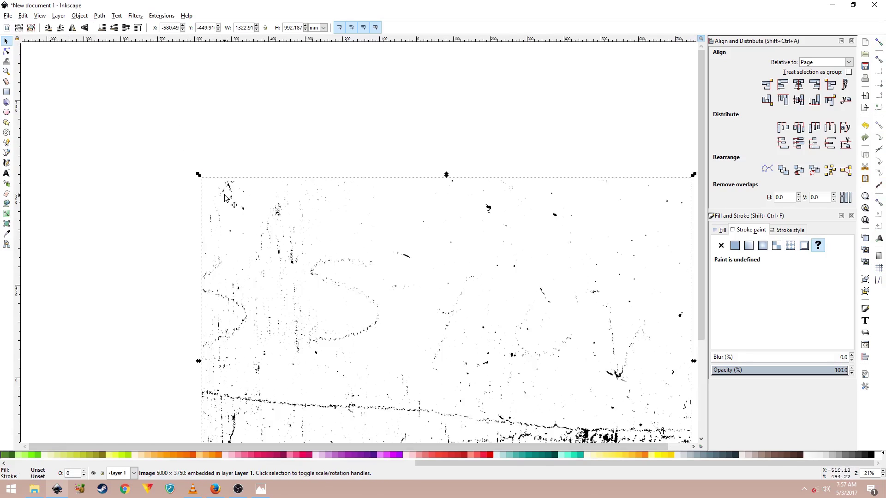
drag(198, 175, 391, 346)
scroll(392, 349, up, 5)
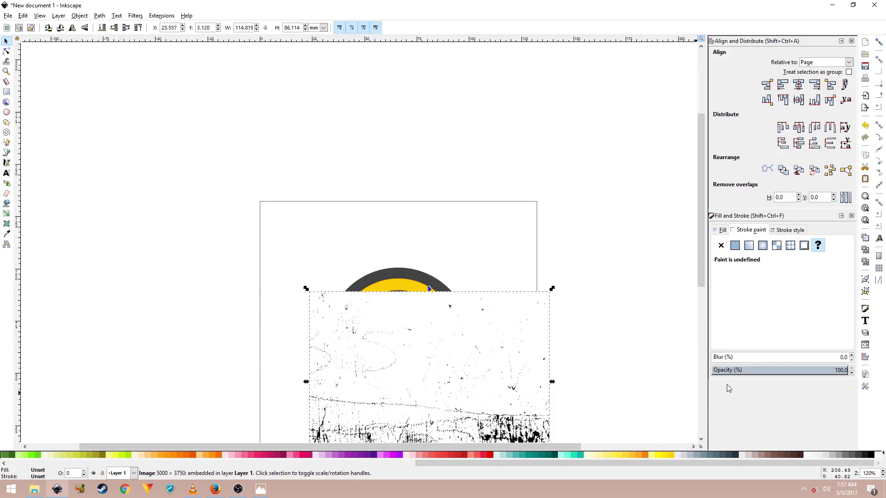
Step: Lower the grunge texture's opacity and drag it over the radiation disc
drag(782, 373, 774, 371)
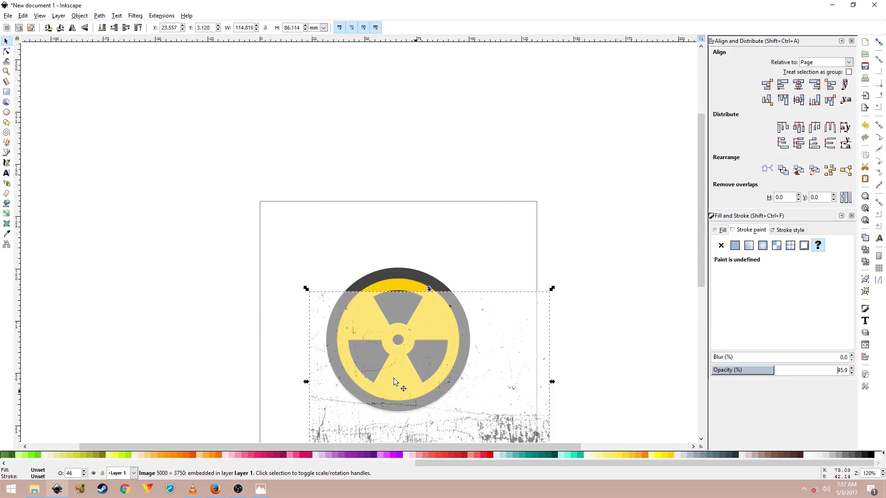
click(622, 358)
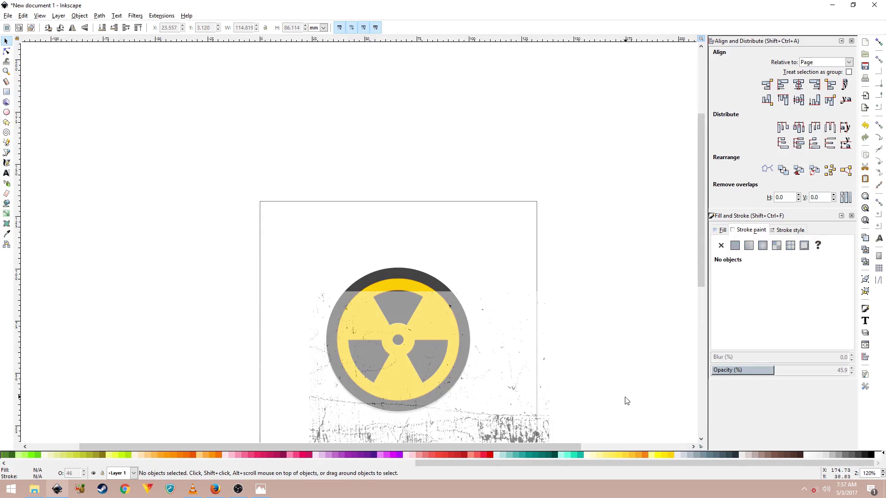
drag(625, 402, 579, 295)
drag(480, 351, 439, 319)
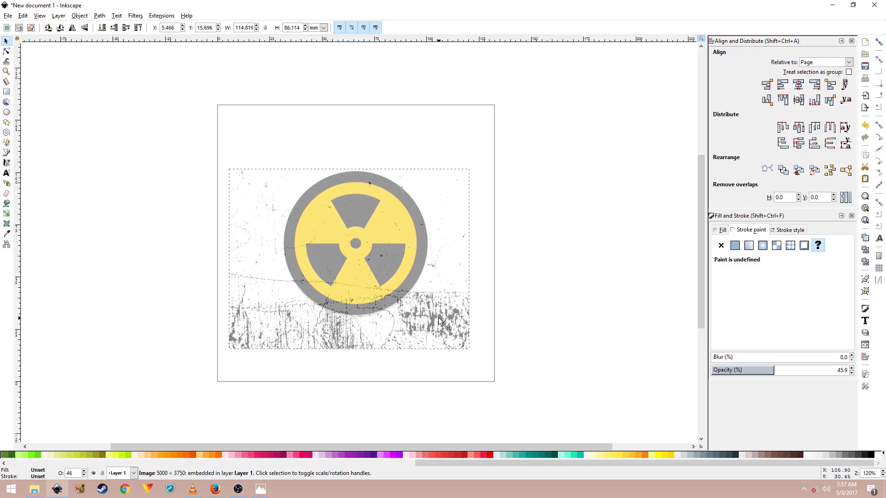
drag(436, 322, 464, 337)
Step: Reselect the grunge texture and return its opacity to 100%
click(550, 324)
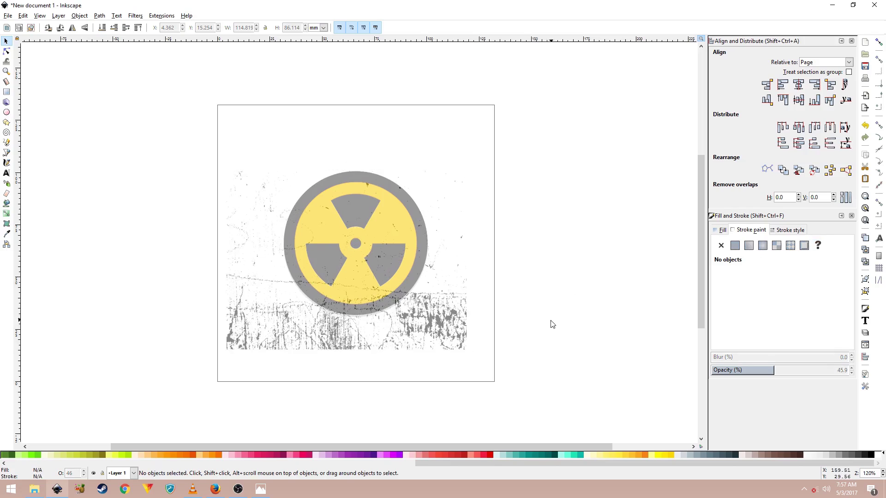
click(440, 325)
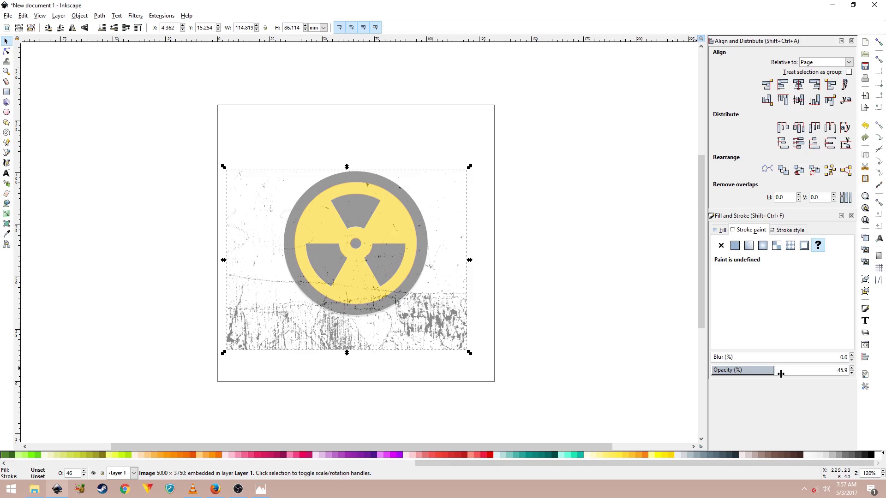
drag(782, 372, 857, 369)
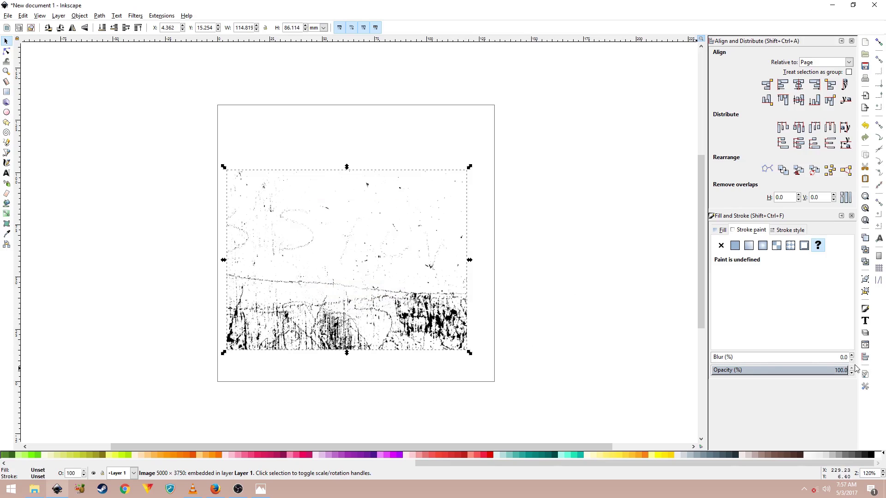
Step: Select the texture and all symbol parts with Ctrl+A, then apply Object > Mask > Set
click(539, 300)
key(ctrl)
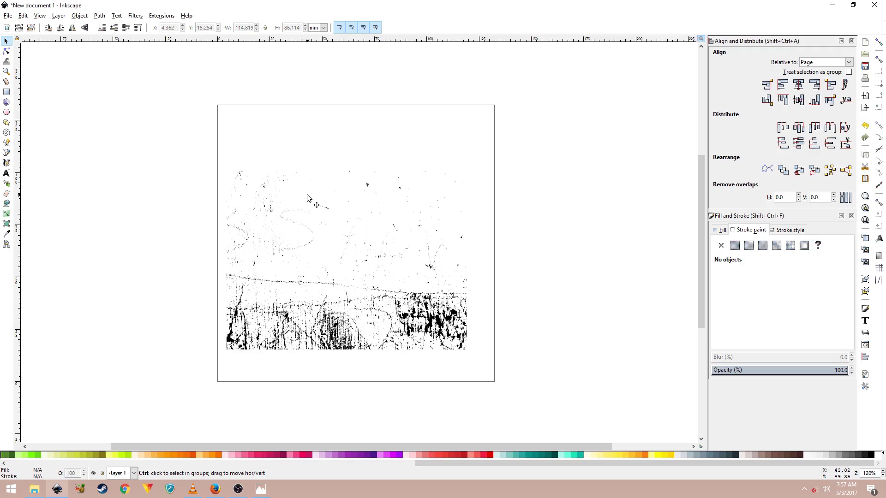
key(ctrl+a)
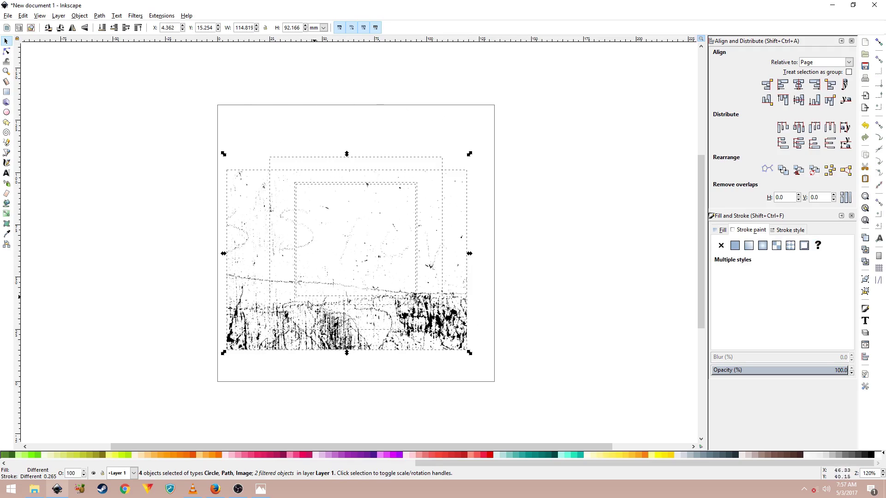
click(80, 16)
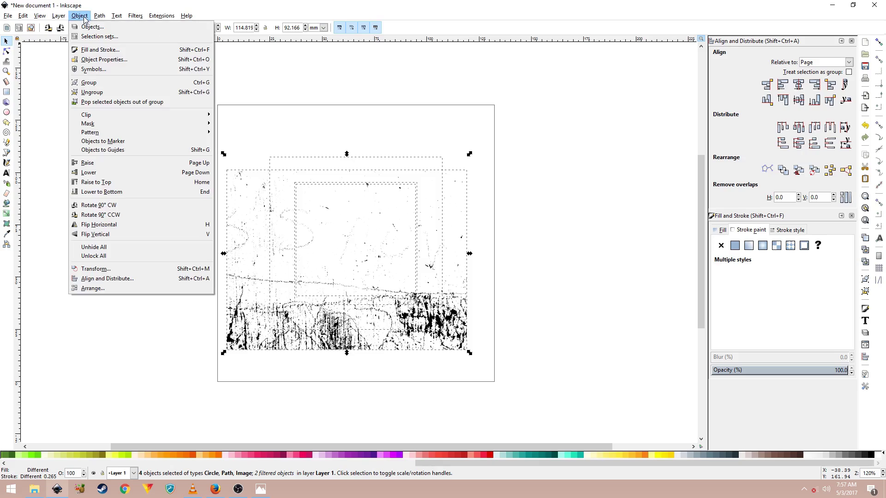
mouse_move(119, 125)
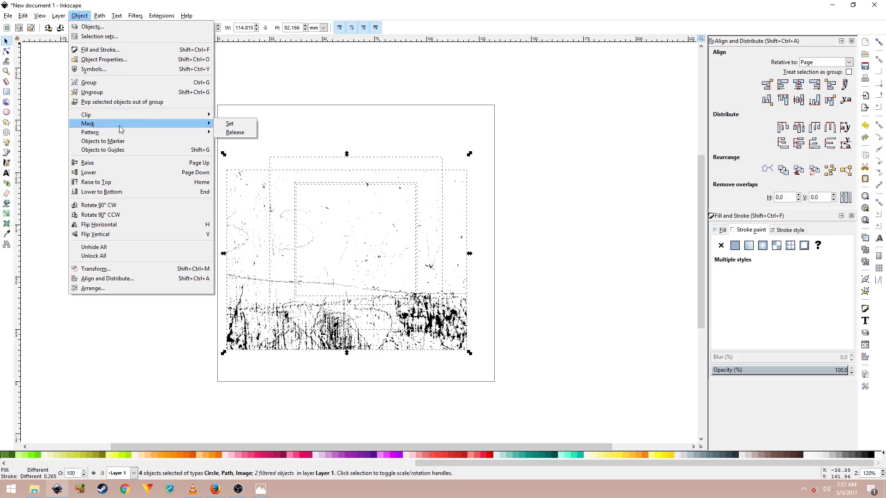
click(236, 128)
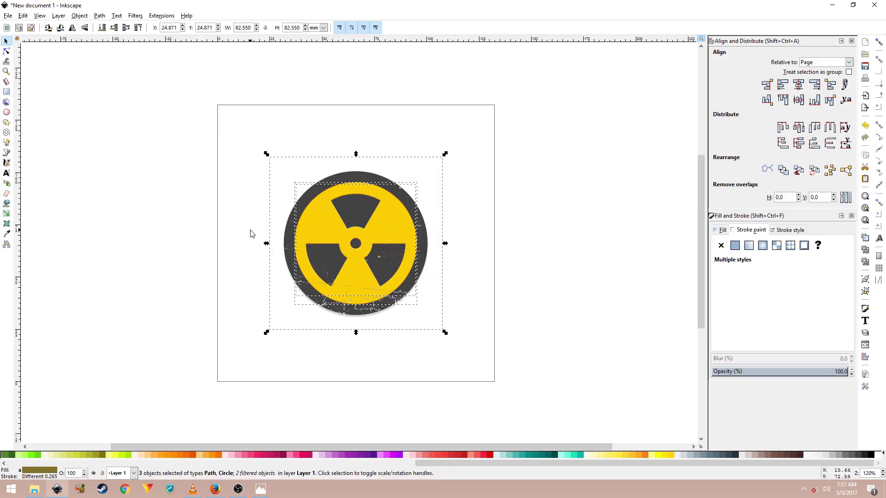
click(237, 237)
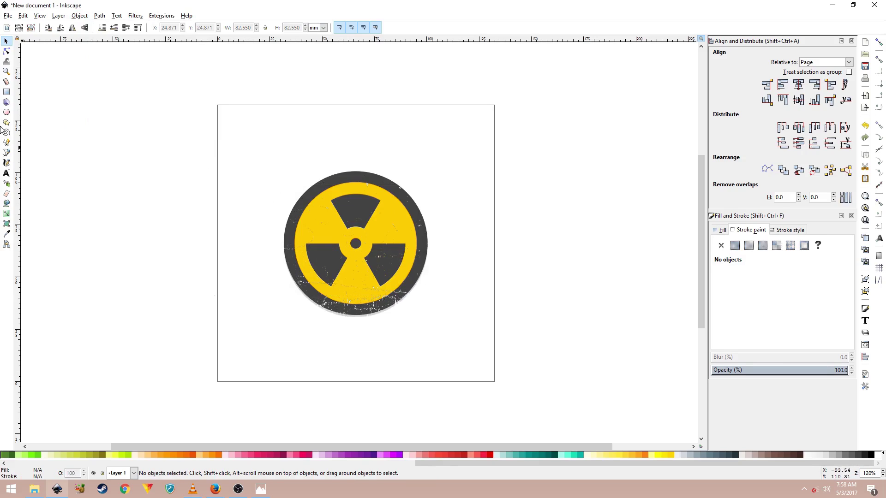
Step: Draw a rectangle covering the whole page
scroll(374, 274, up, 3)
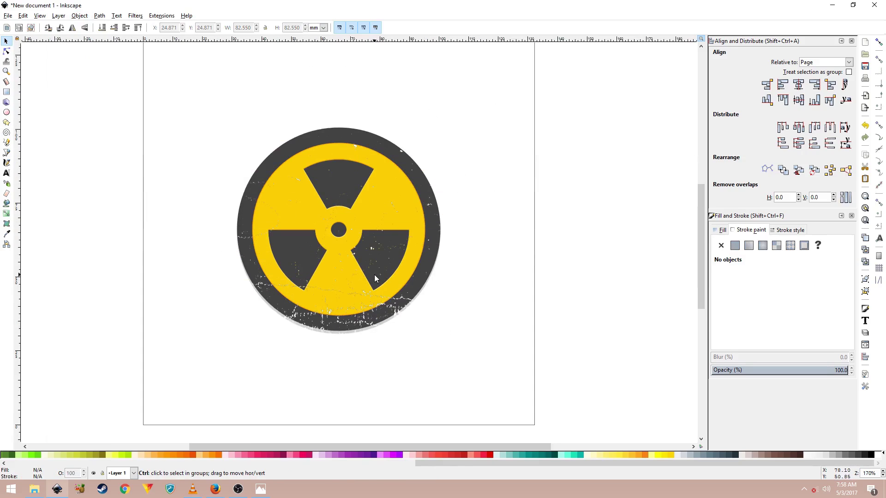
scroll(374, 274, down, 2)
click(6, 92)
scroll(131, 200, up, 1)
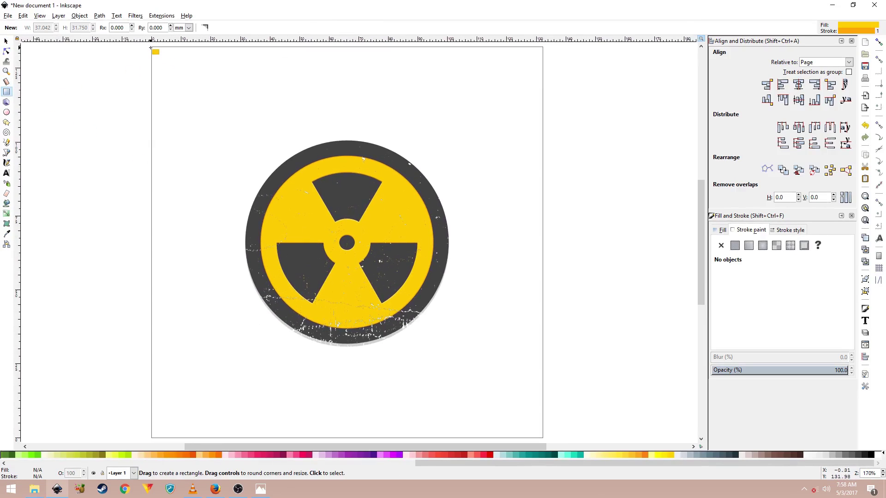
mouse_move(151, 48)
mouse_down()
mouse_move(302, 259)
mouse_move(570, 428)
mouse_move(544, 439)
mouse_up()
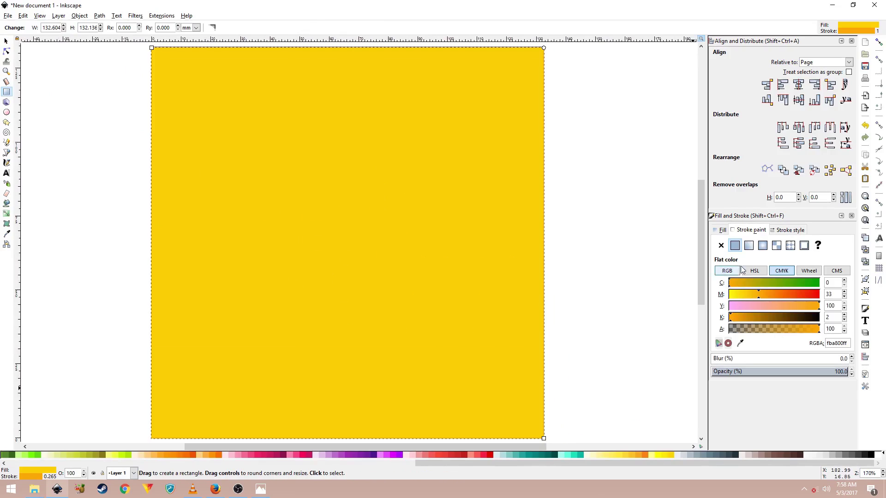
Step: Give the rectangle no stroke and an orange-red fb3f00ff fill, and send it behind the symbol
click(721, 246)
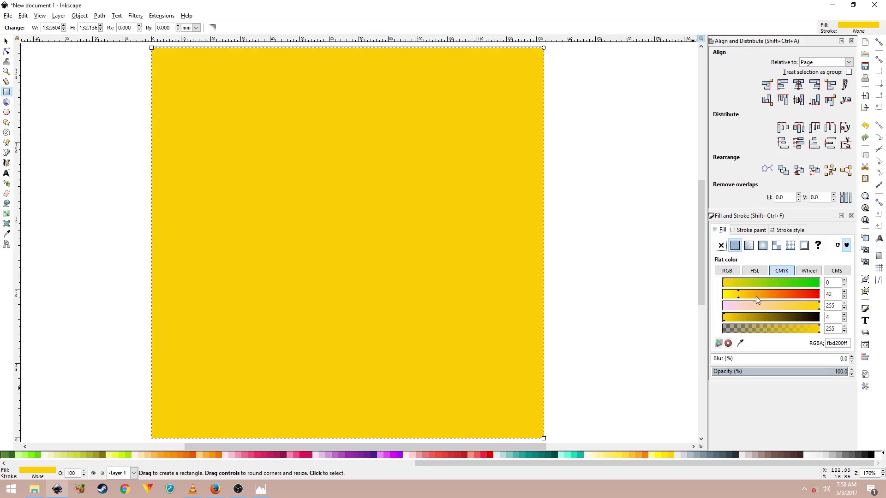
drag(755, 296, 796, 294)
click(6, 41)
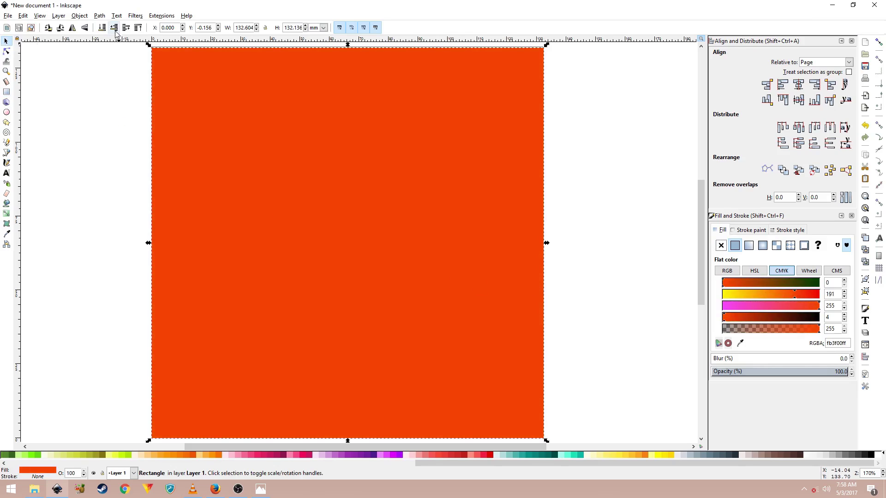
click(115, 31)
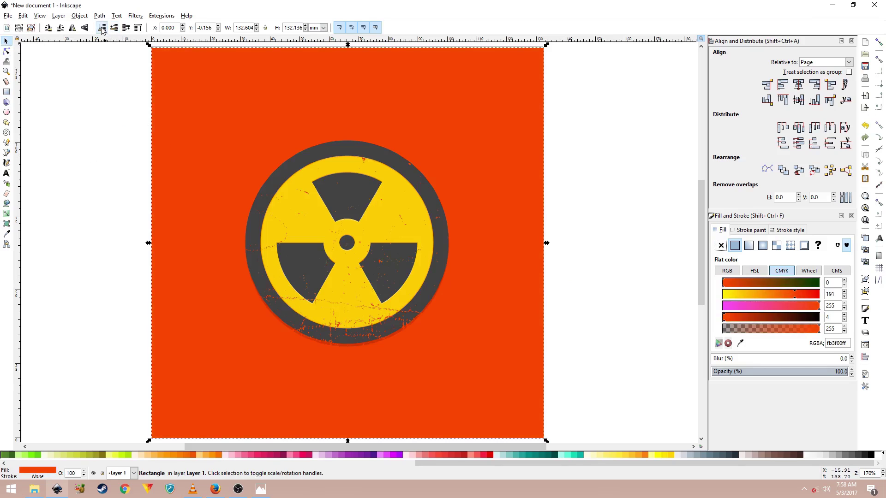
click(123, 138)
Step: Centre the orange rectangle horizontally and vertically relative to the page
ctrl+scroll(495, 349, down, 1)
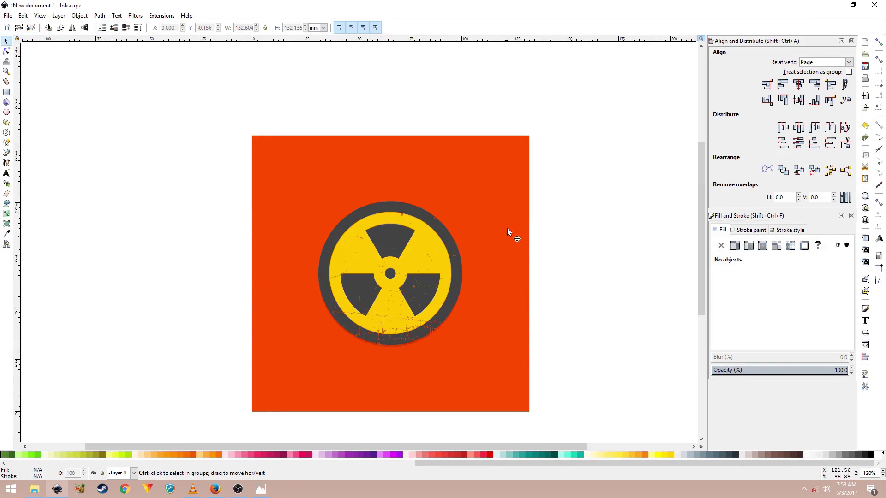
click(507, 229)
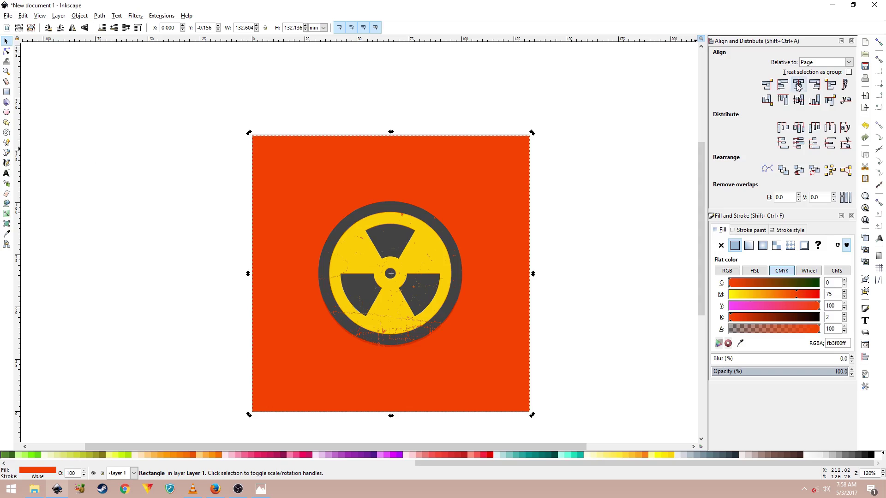
click(798, 87)
click(798, 100)
click(533, 226)
Step: Pan and zoom around the finished radiation artwork to inspect it
key(ctrl)
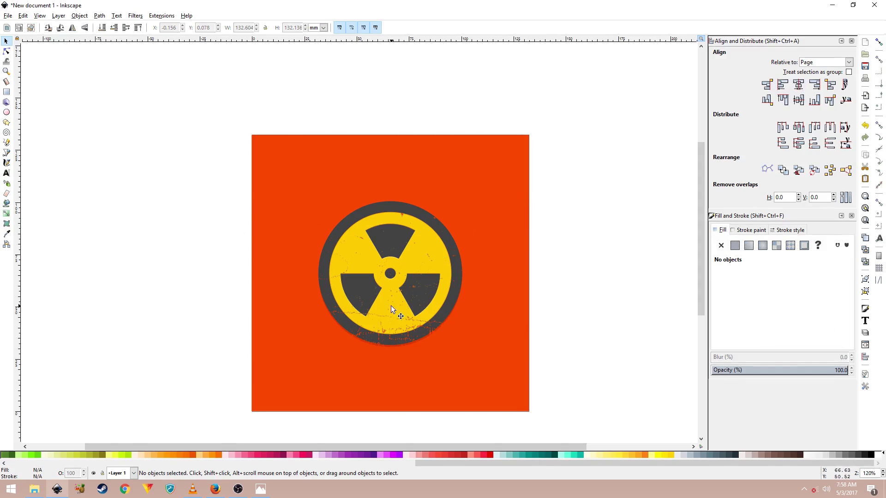
scroll(410, 310, up, 1)
key(space)
drag(398, 305, 382, 295)
scroll(398, 269, down, 1)
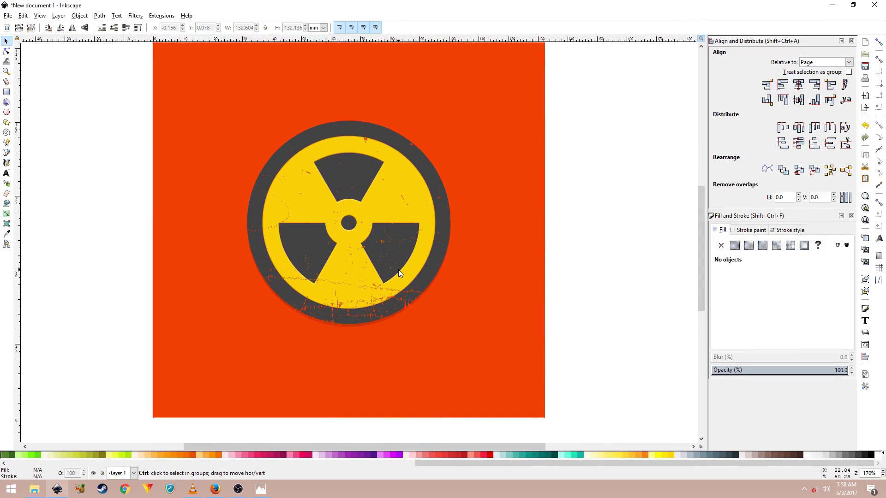
scroll(397, 270, down, 1)
scroll(383, 244, up, 1)
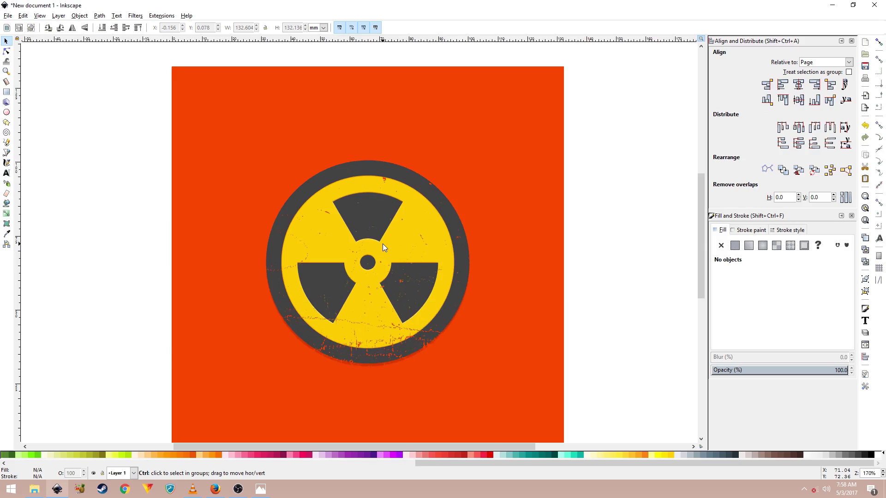